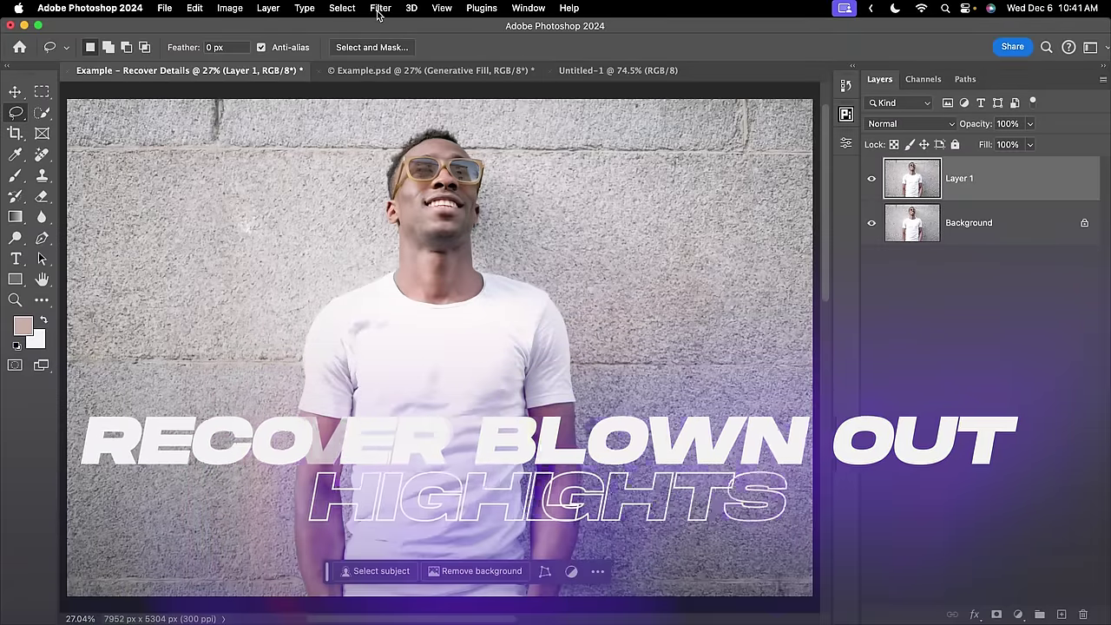
Step: Preview the shirt in Camera Raw Filter with Exposure -2.15 and Highlights -100
left_click(380, 8)
left_click(411, 130)
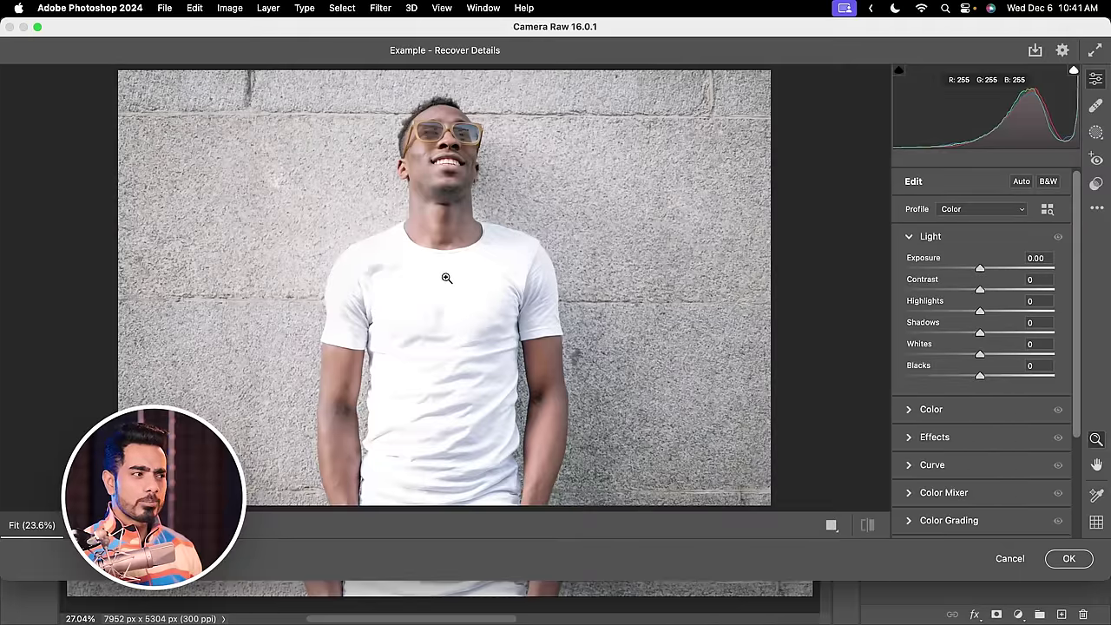
left_click_drag(447, 277, 485, 262)
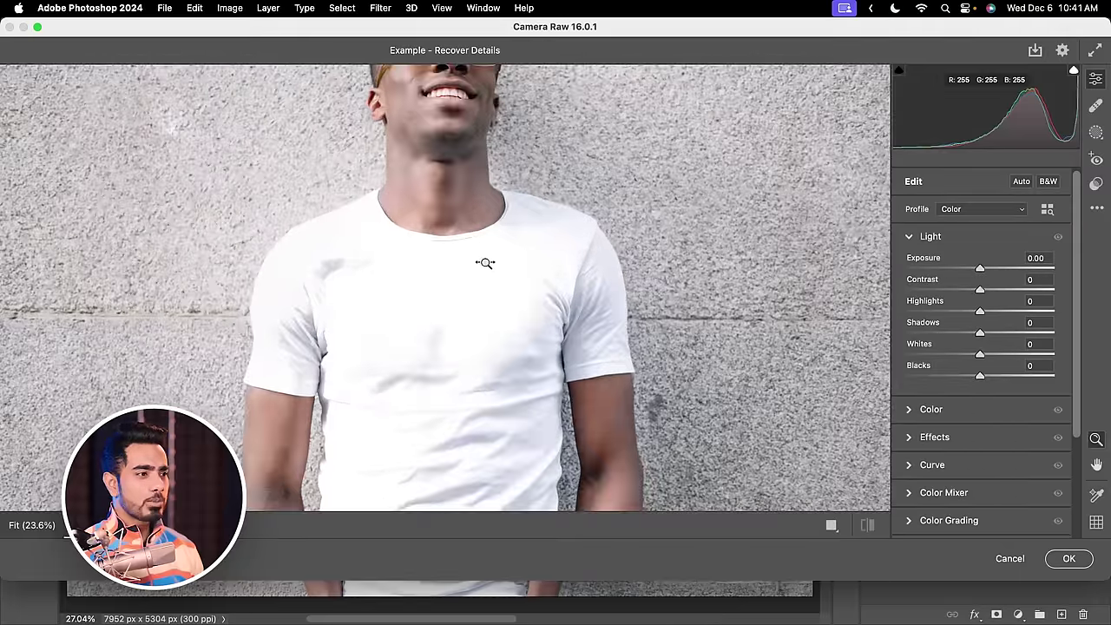
left_click_drag(980, 270, 948, 271)
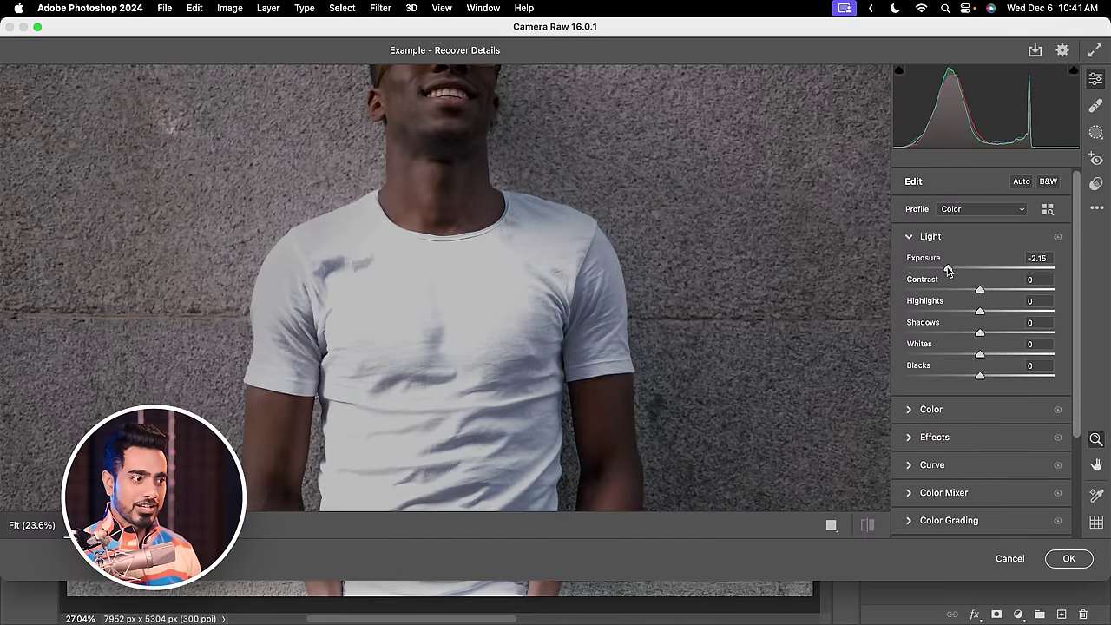
left_click_drag(978, 313, 897, 310)
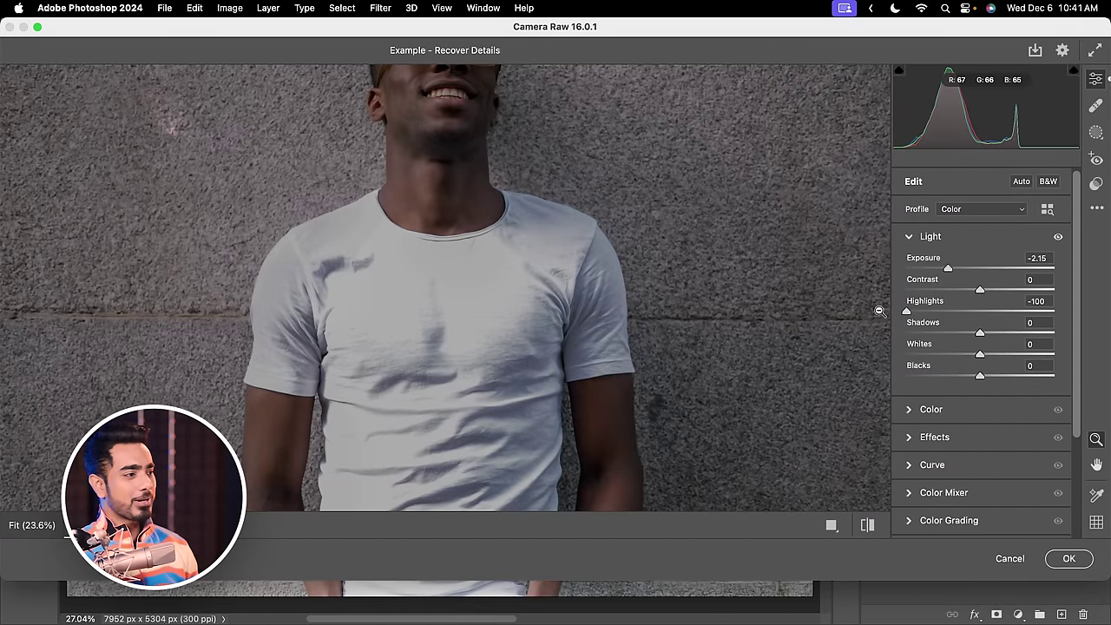
left_click_drag(479, 285, 576, 266)
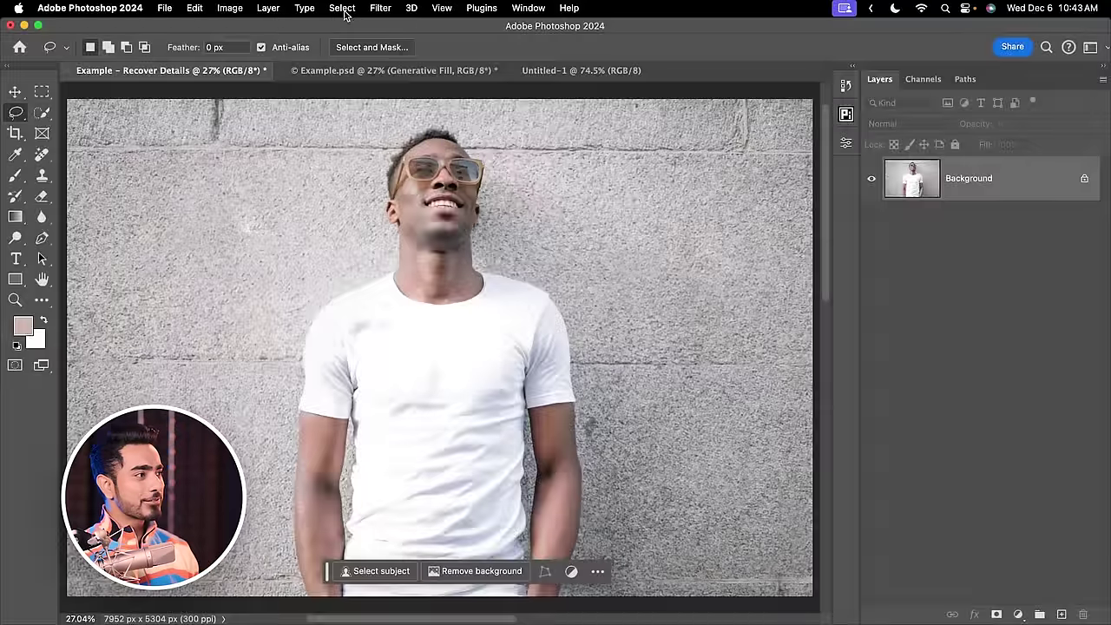
Step: Open Color Range set to Highlights with a Black Matte selection preview
left_click(342, 7)
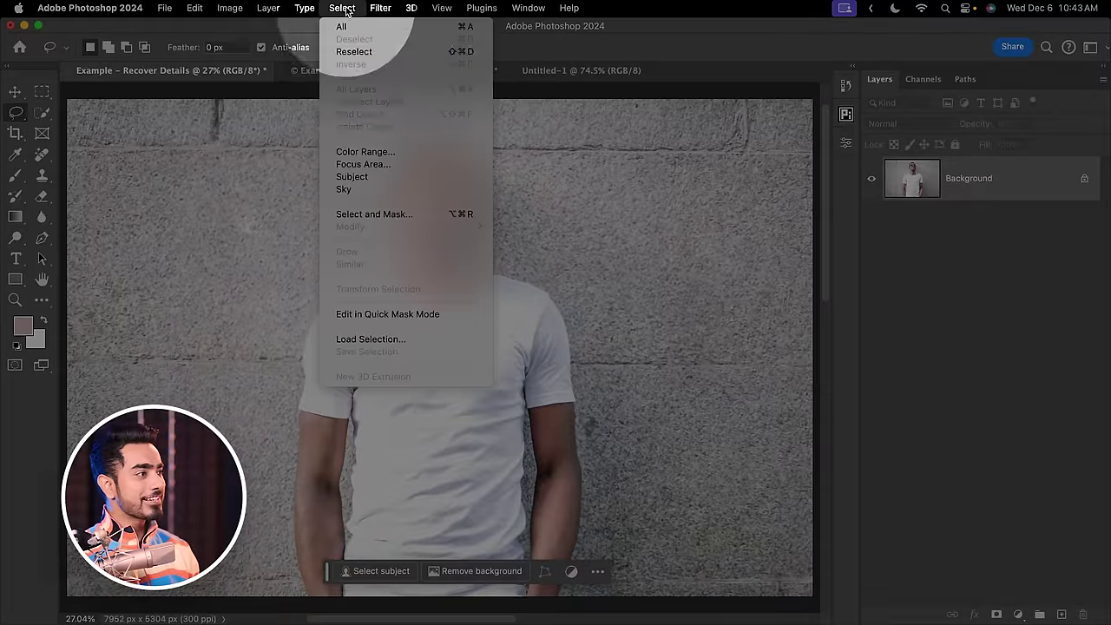
left_click(359, 149)
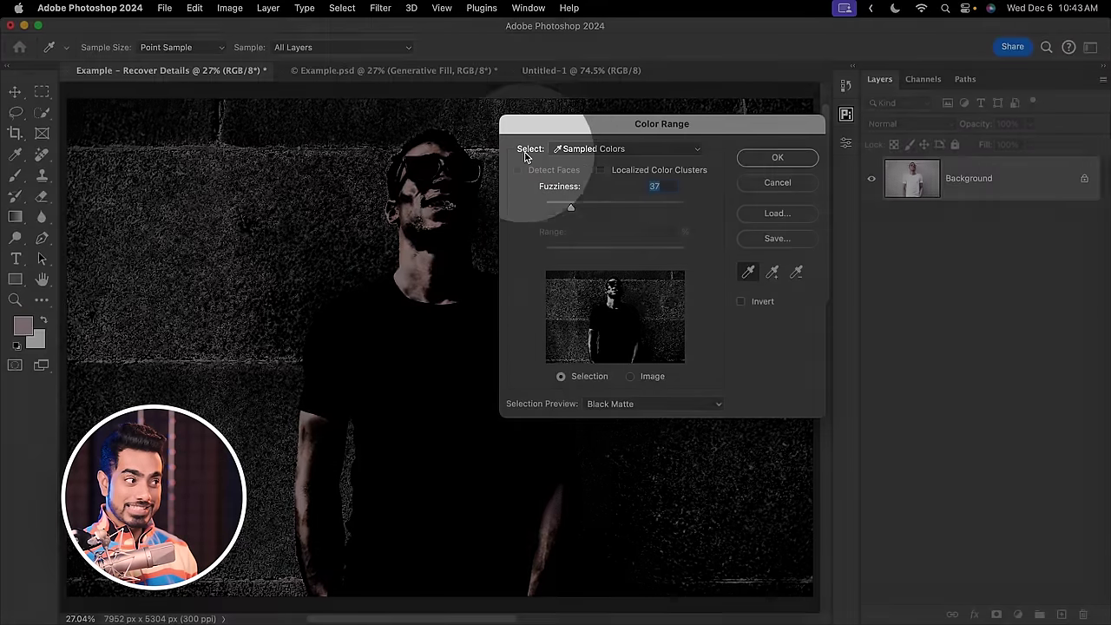
left_click(563, 149)
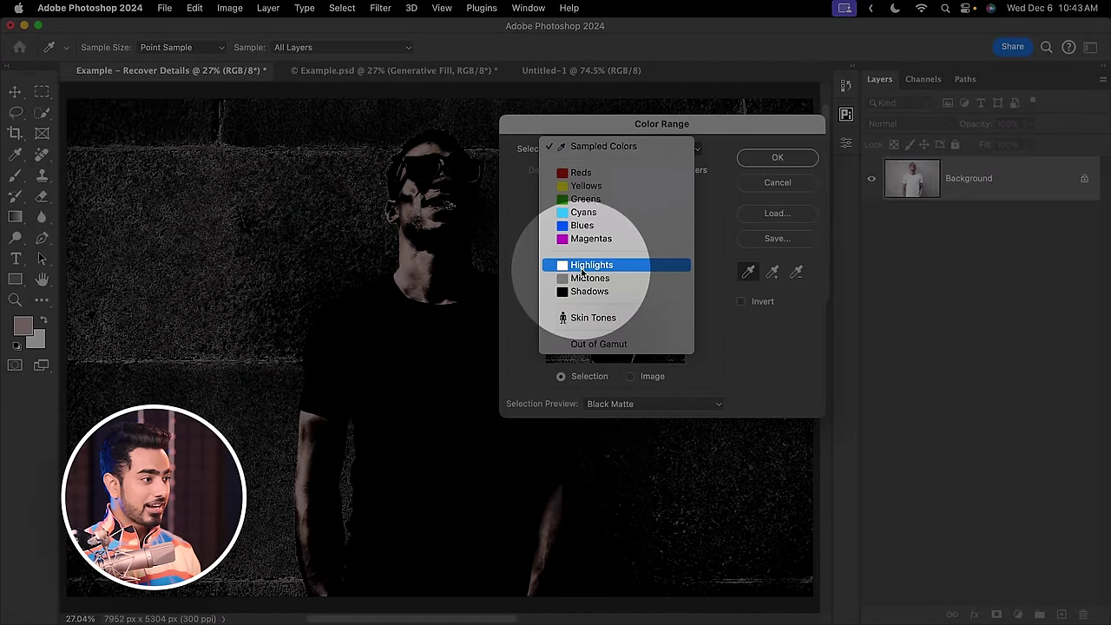
left_click(573, 265)
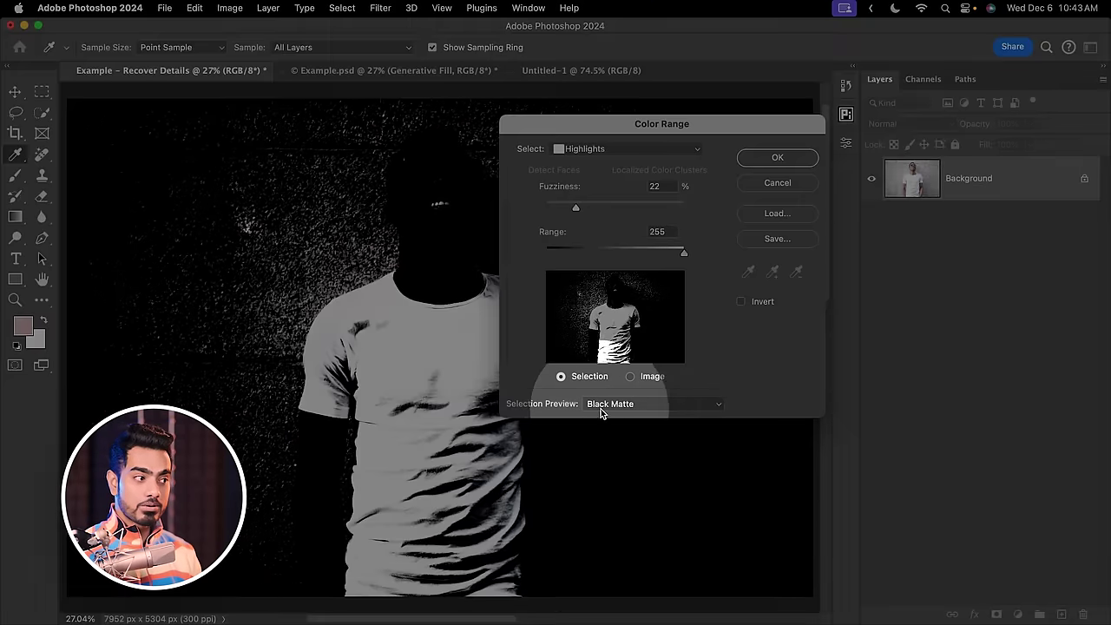
left_click(610, 404)
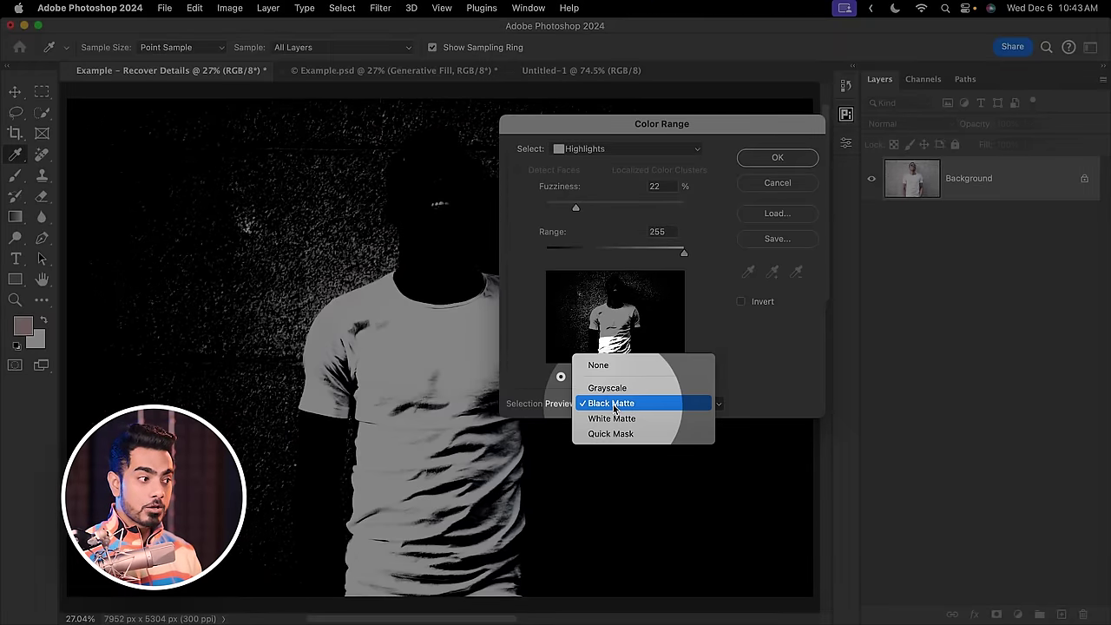
left_click(613, 403)
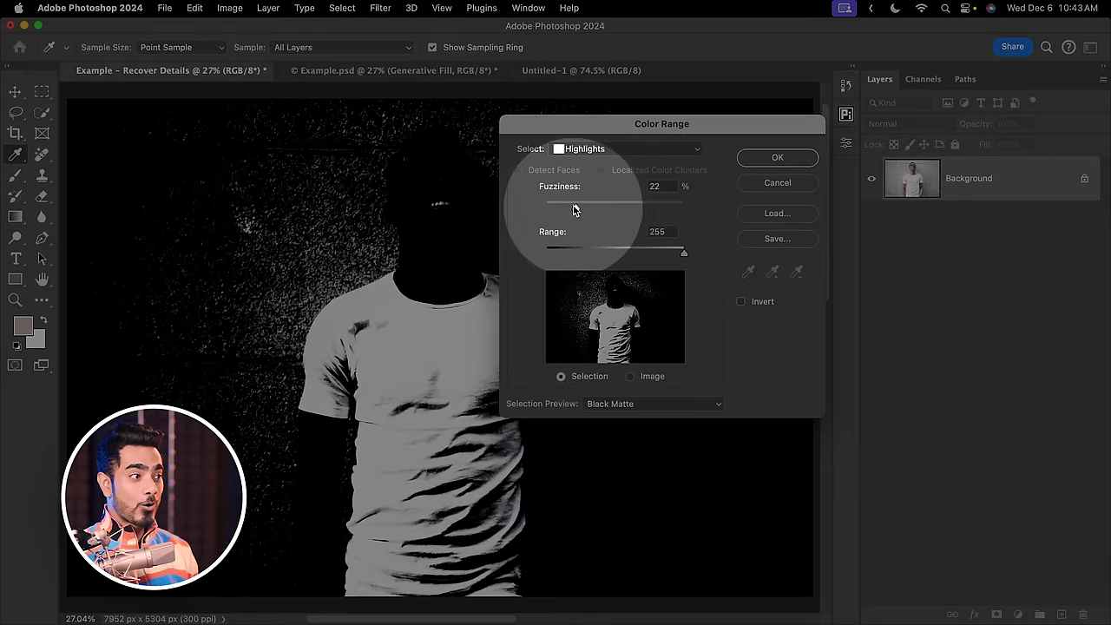
Step: Select the shirt's brightest highlights at fuzziness 10 and range 255, after testing lower values
left_click_drag(576, 209, 540, 210)
mouse_move(684, 253)
left_mouse_down()
mouse_move(653, 254)
mouse_move(672, 257)
left_mouse_up()
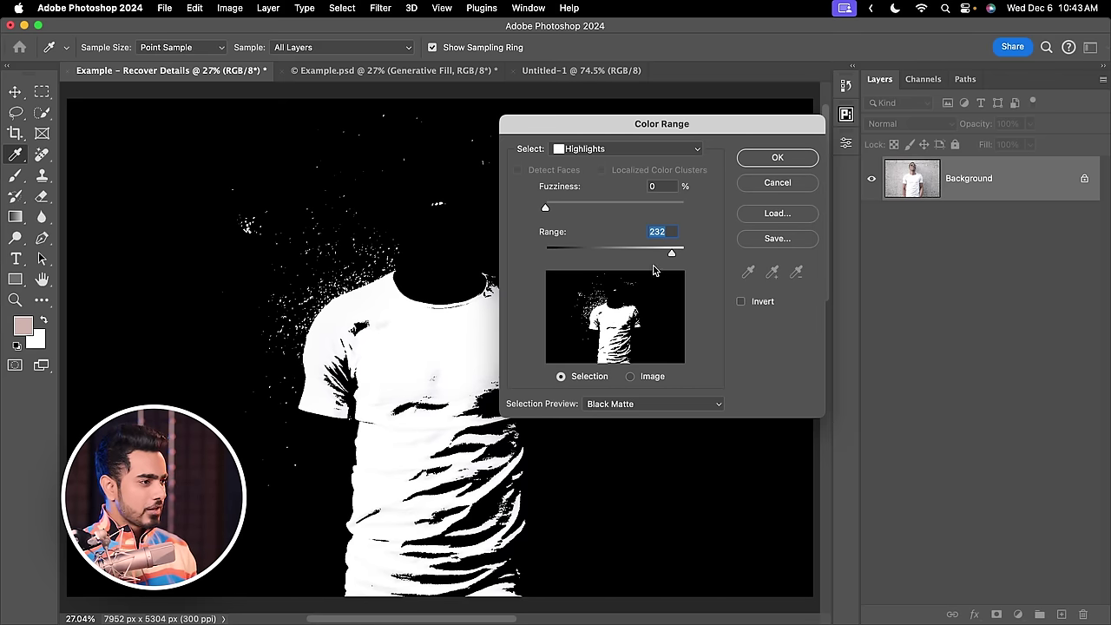
left_click_drag(679, 257, 693, 252)
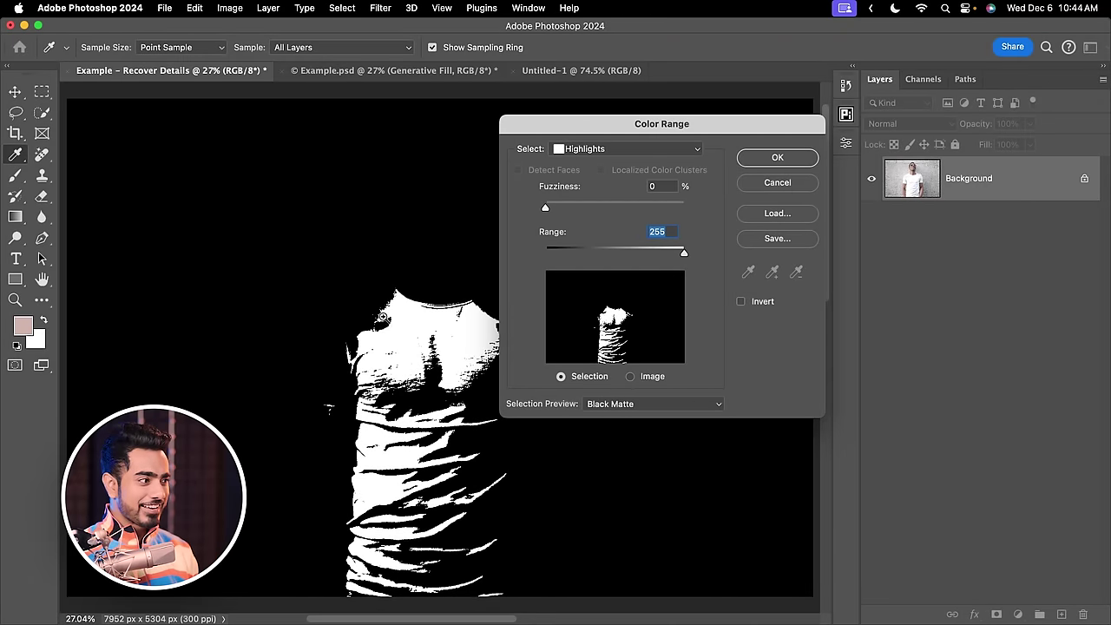
scroll(382, 318, "up", 5)
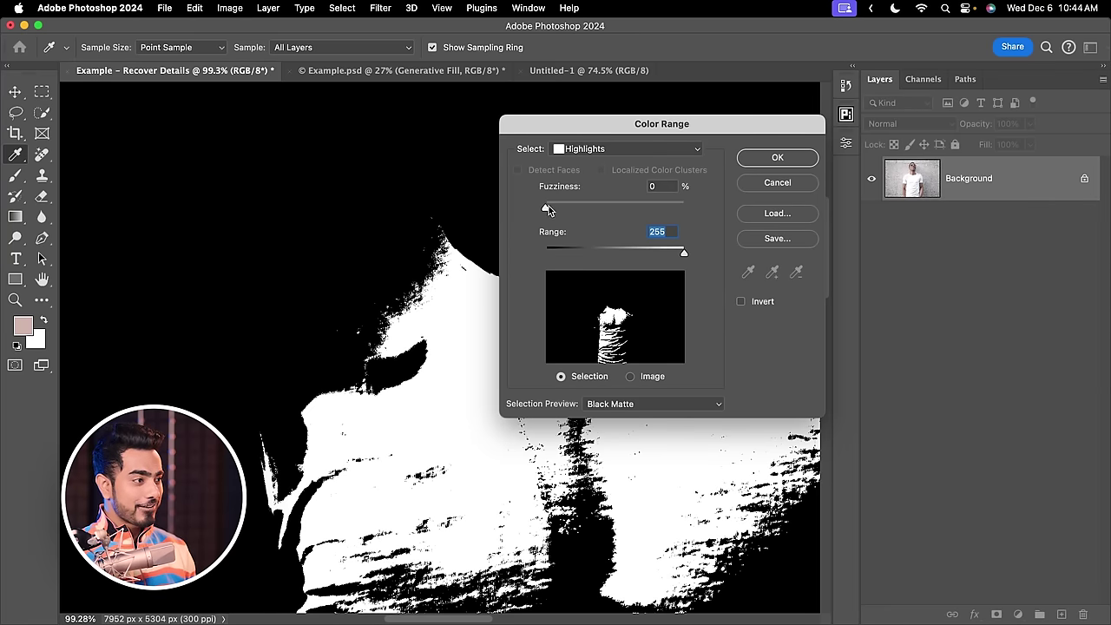
left_click_drag(548, 210, 555, 211)
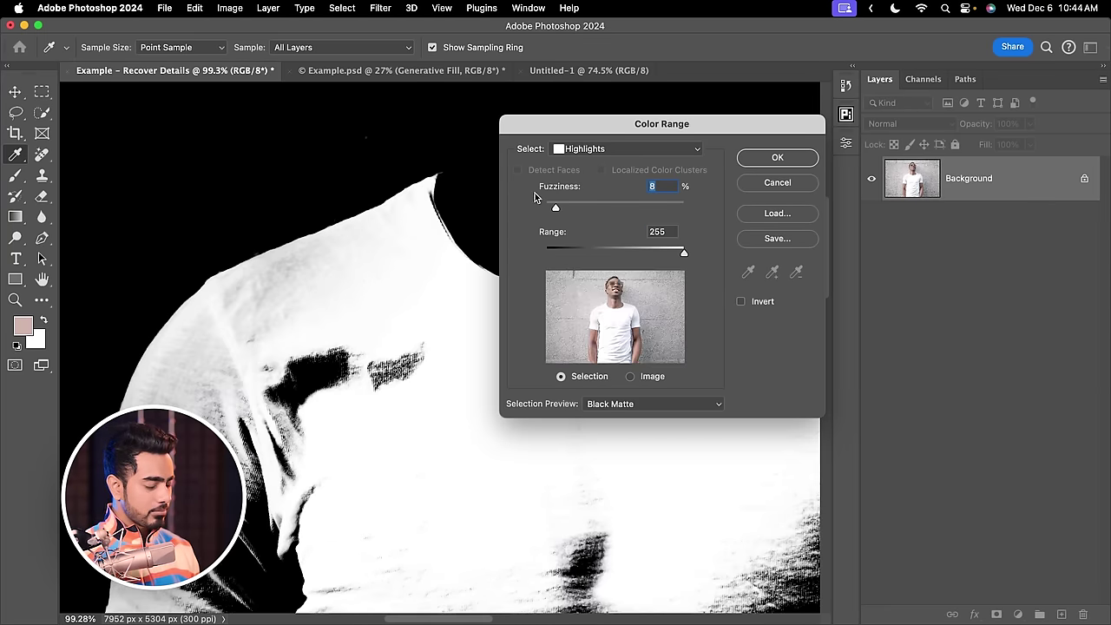
scroll(495, 93, "down", 5)
type("10")
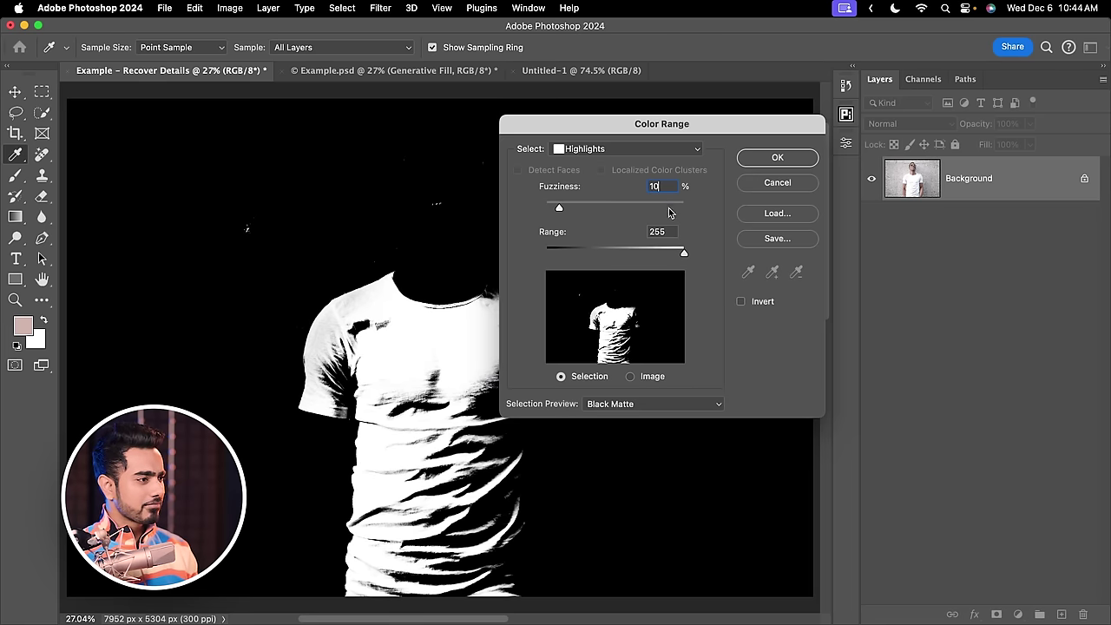
left_click(791, 164)
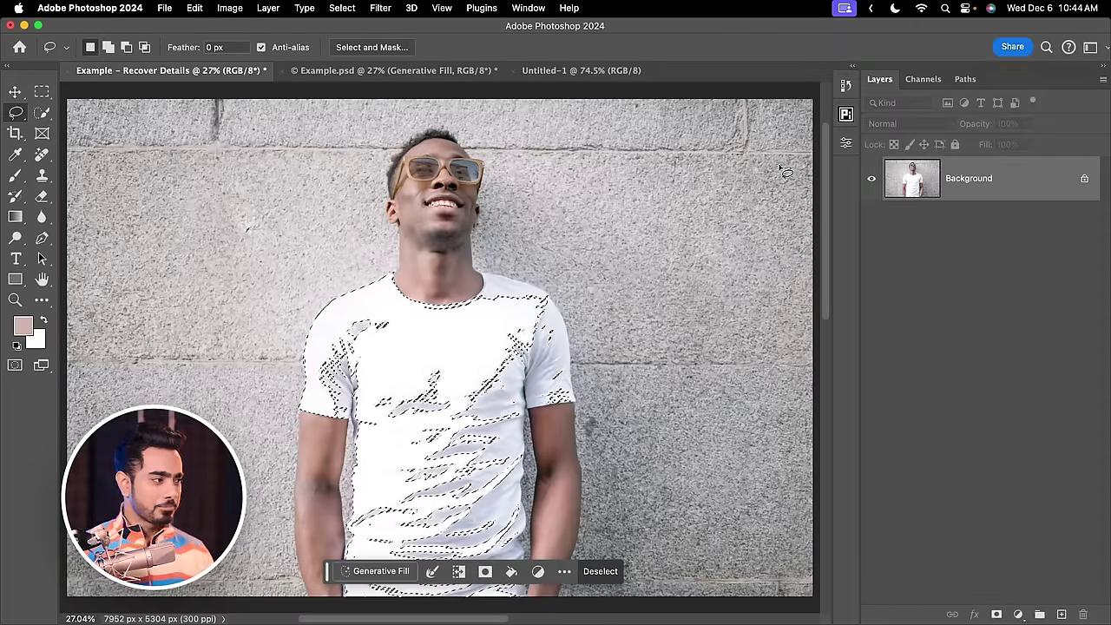
Step: Check stray specks on the face and teeth, then intersect the selection with a lasso around the shirt
scroll(260, 235, "up", 5)
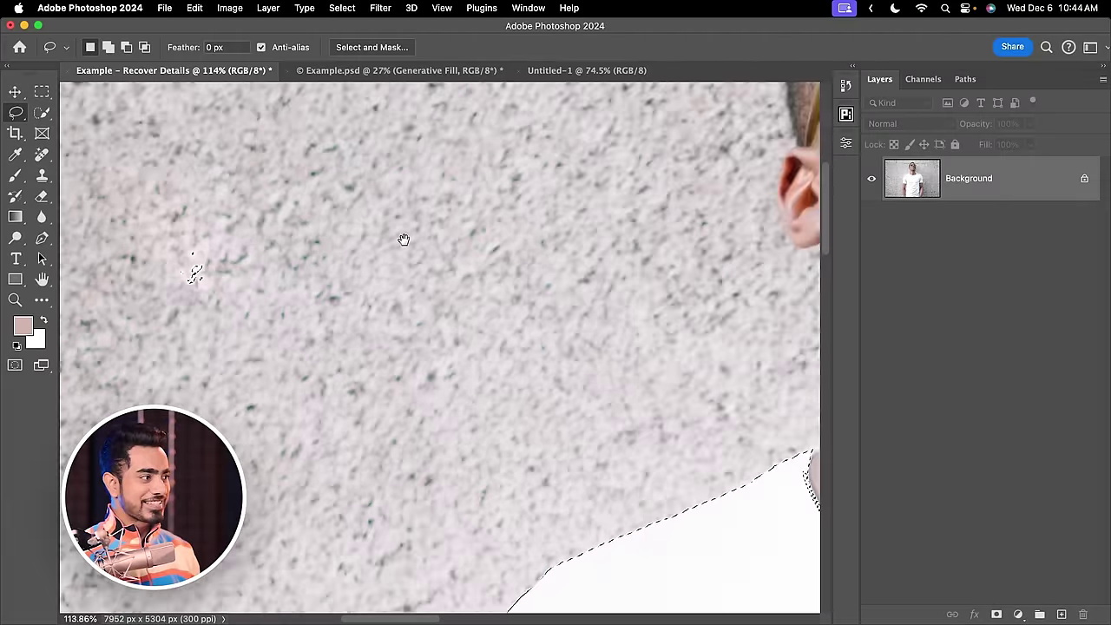
left_click_drag(404, 239, 96, 356)
scroll(471, 322, "up", 5)
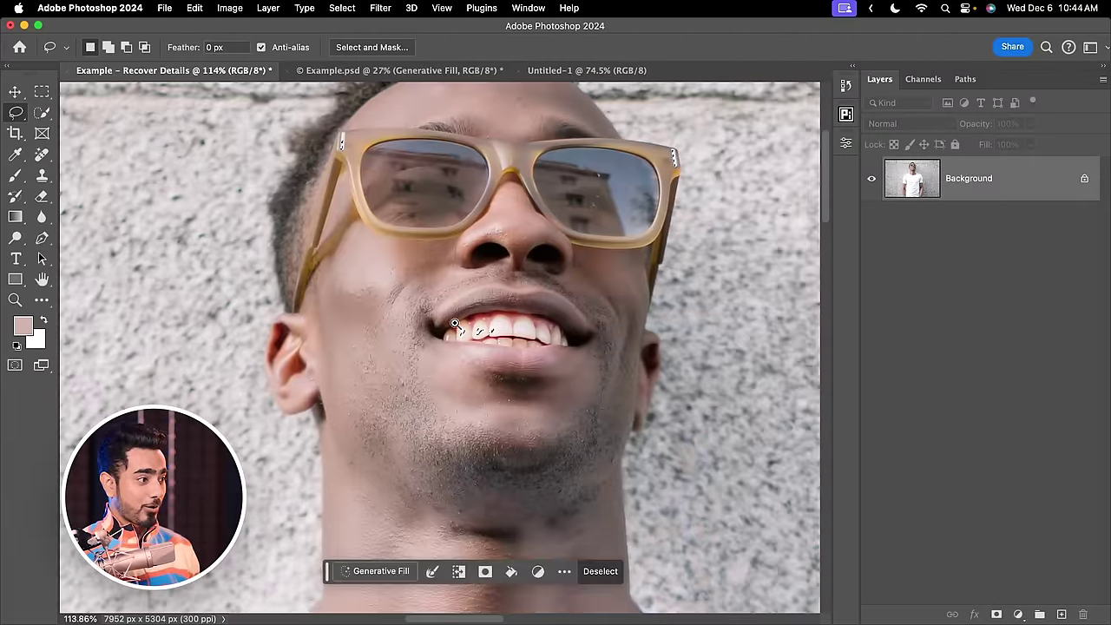
key("super+0")
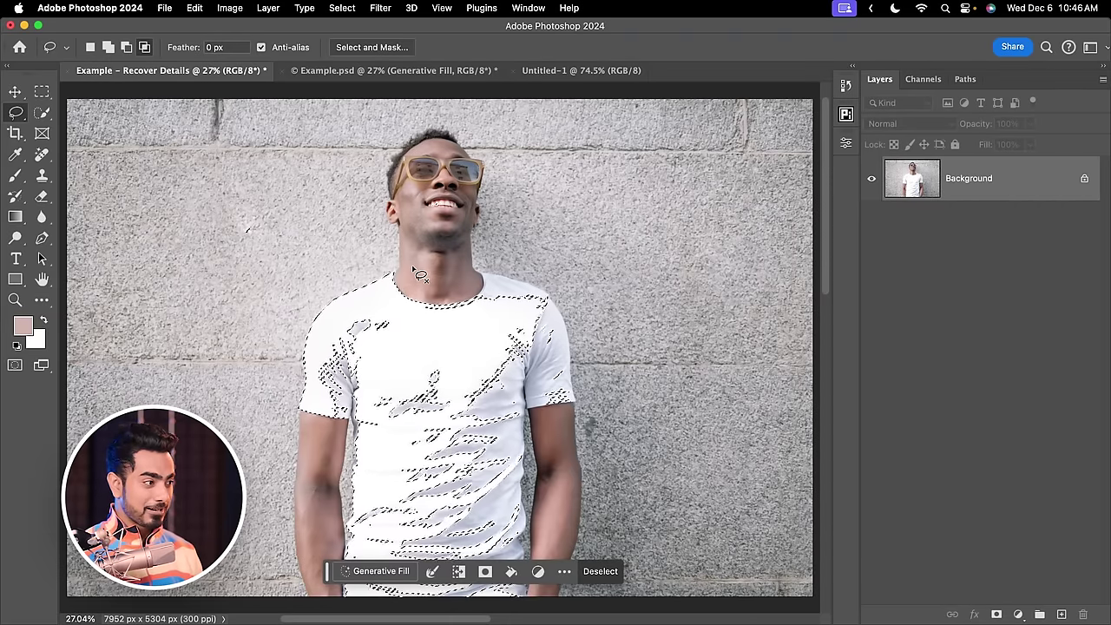
left_click_drag(423, 274, 418, 270)
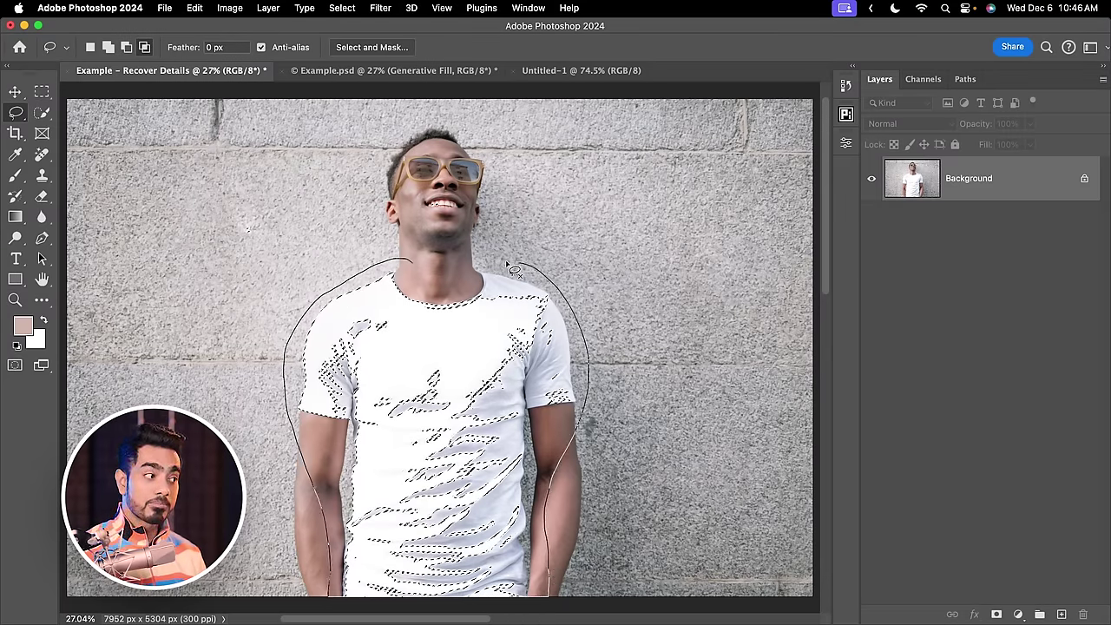
left_click_drag(453, 274, 414, 266)
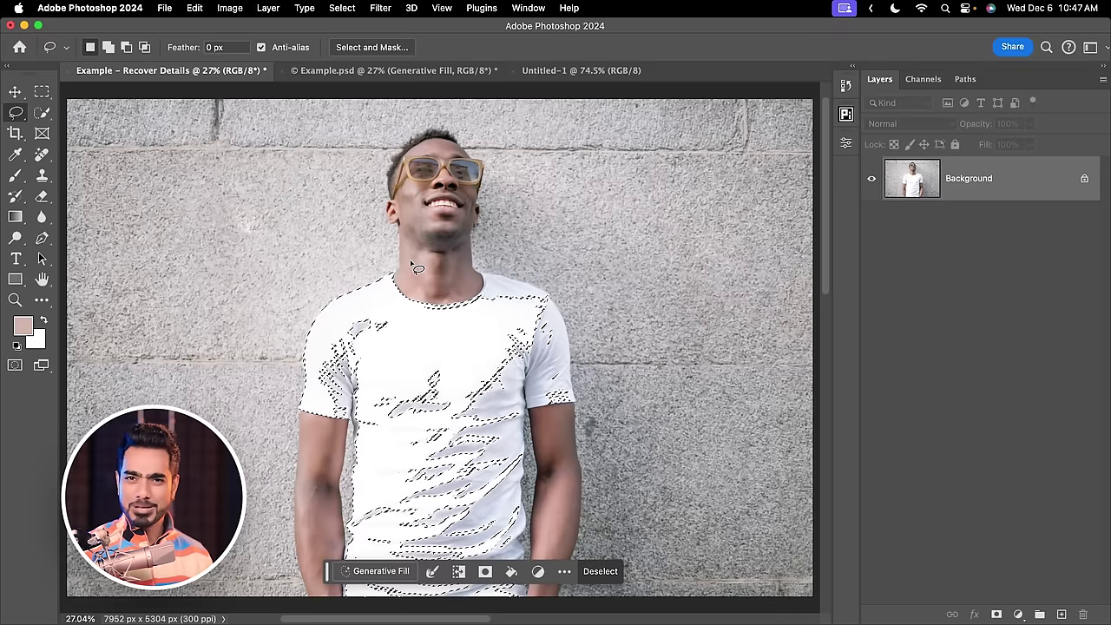
Step: On the blank canvas, draw an oval lasso and intersect it with a second overlapping loop
left_click(579, 77)
left_click_drag(421, 172, 259, 290)
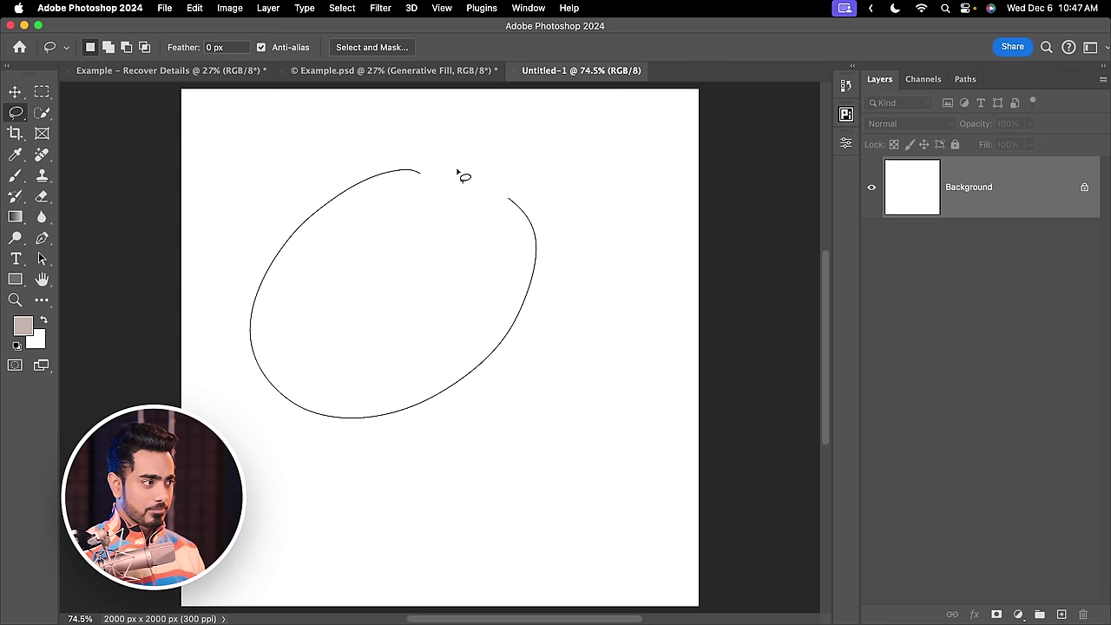
left_click_drag(459, 172, 434, 166)
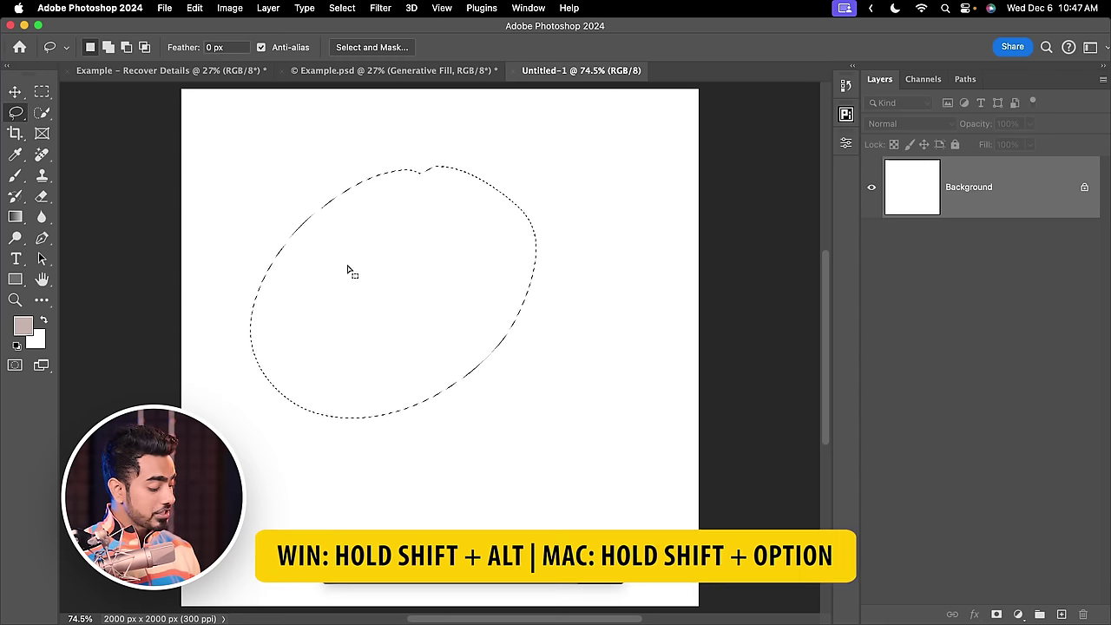
key("shift+alt")
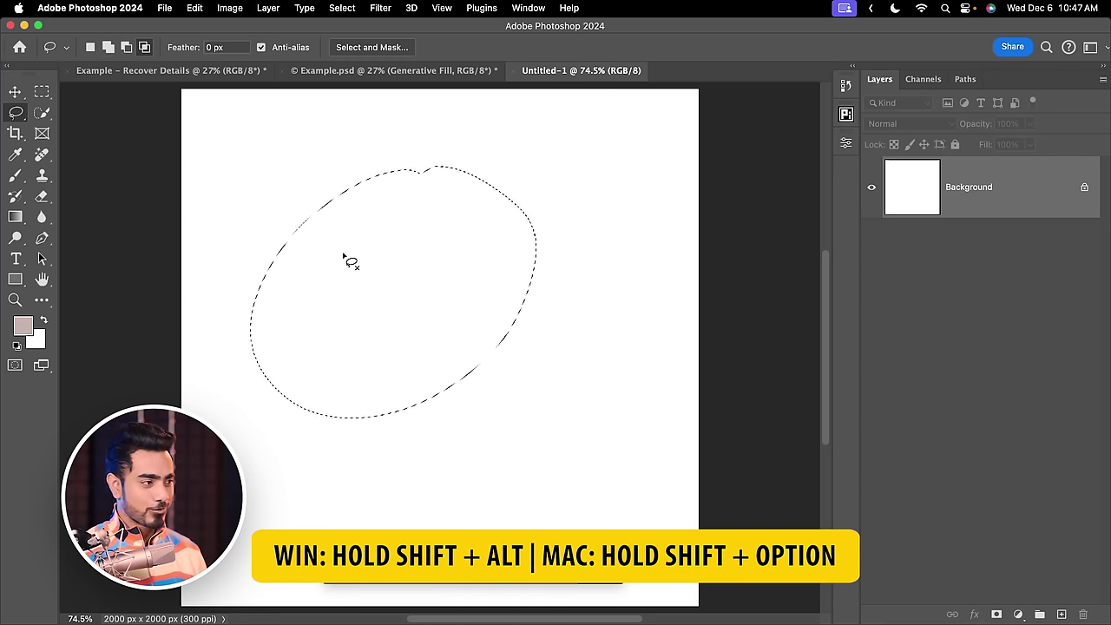
left_click_drag(585, 142, 468, 177)
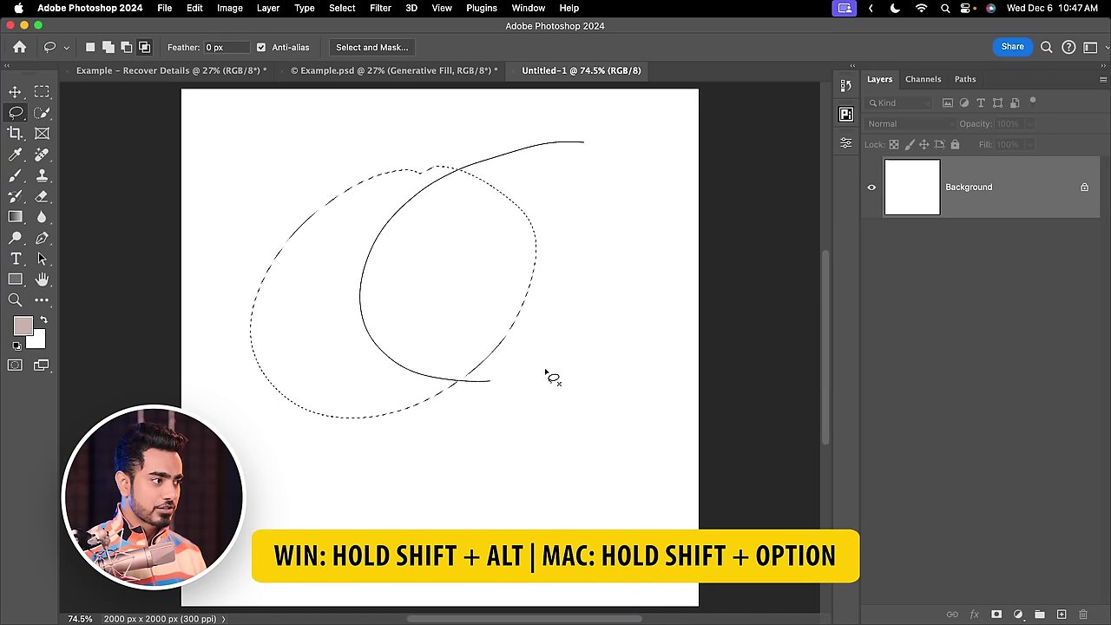
left_click_drag(553, 379, 560, 364)
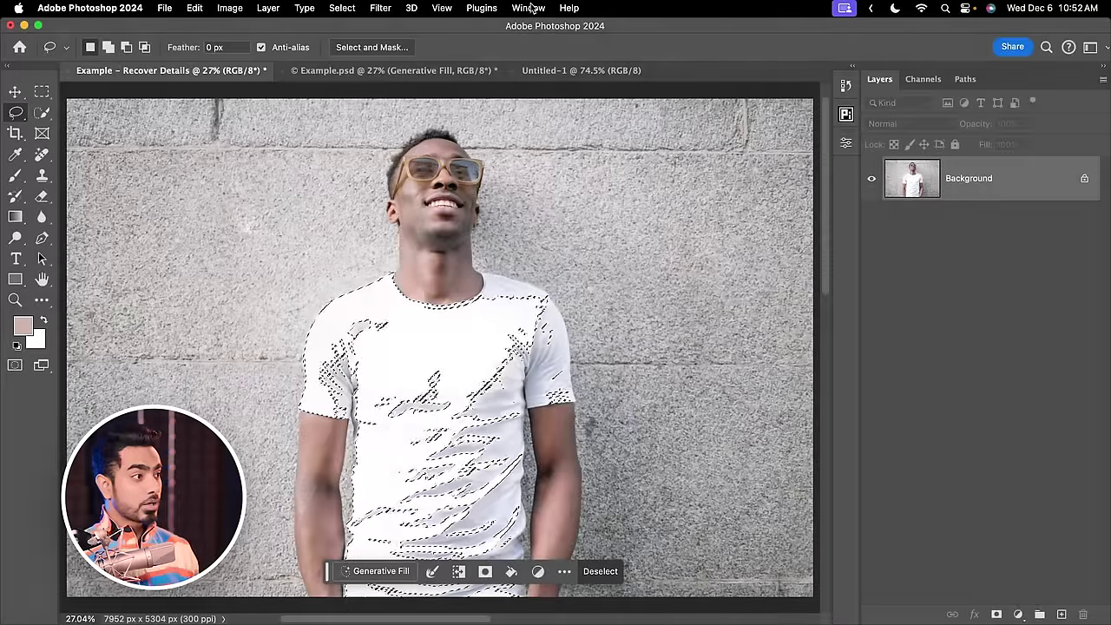
Step: Check the Window menu for the Contextual Task Bar and bring up its Generative Fill prompt
left_click(529, 8)
left_click(565, 546)
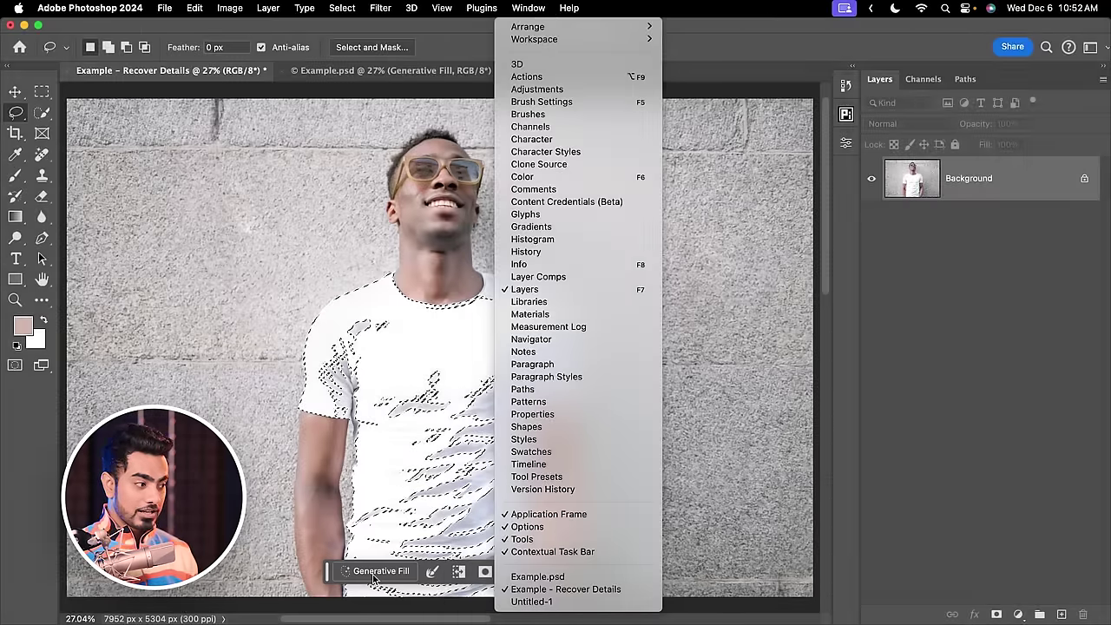
left_click(373, 579)
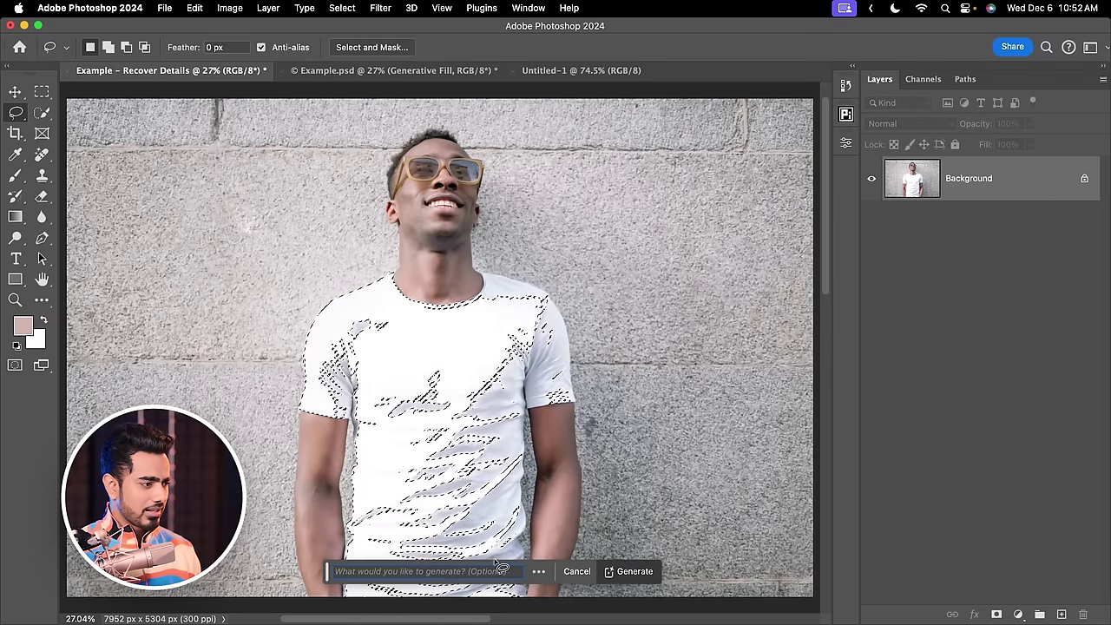
Step: Generate fill over the shirt, add more variations for six total, and toggle the layer to compare
left_click(634, 578)
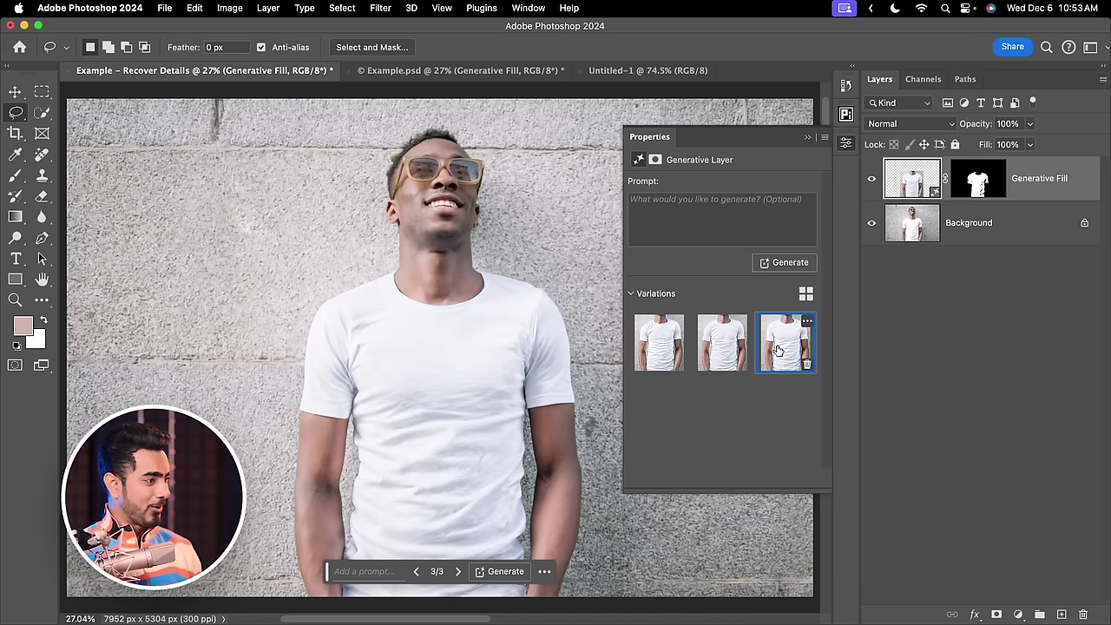
left_click(783, 263)
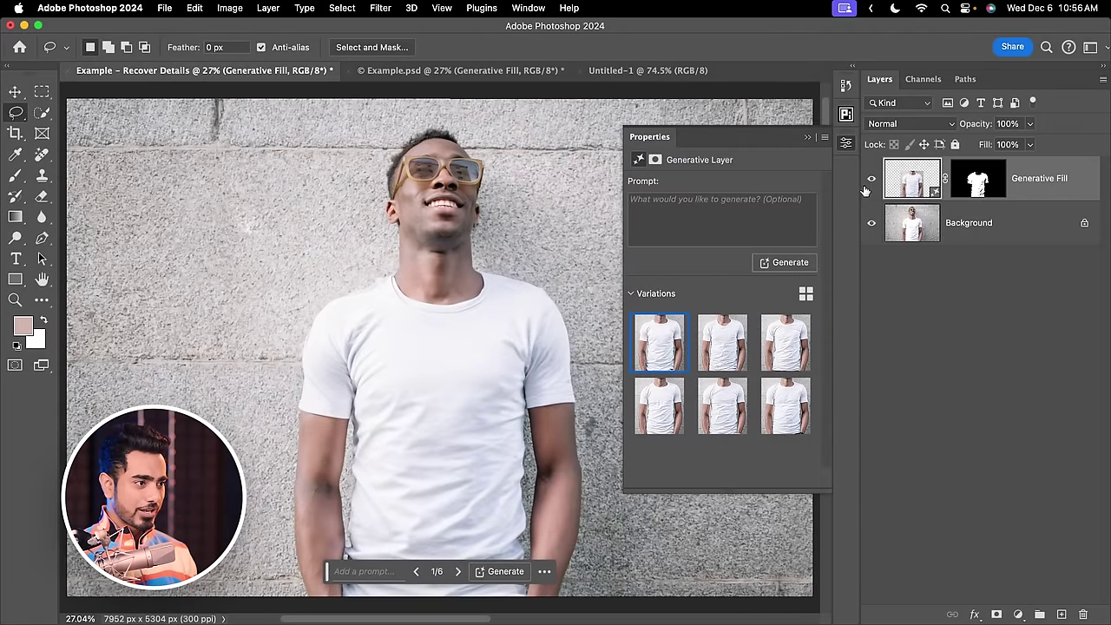
left_click(871, 180)
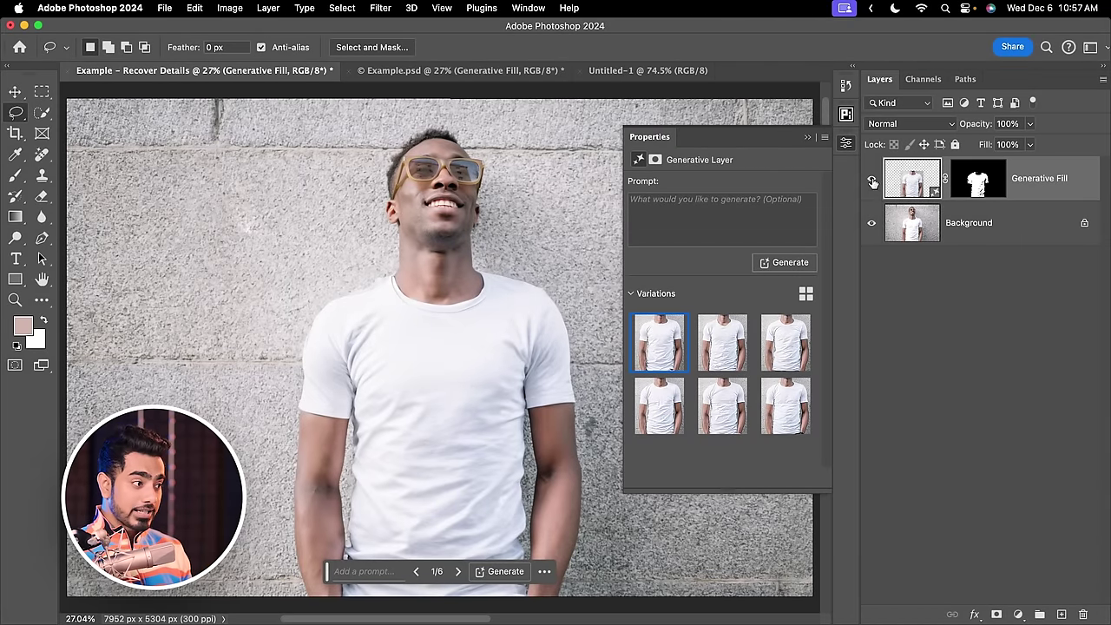
left_click(872, 179)
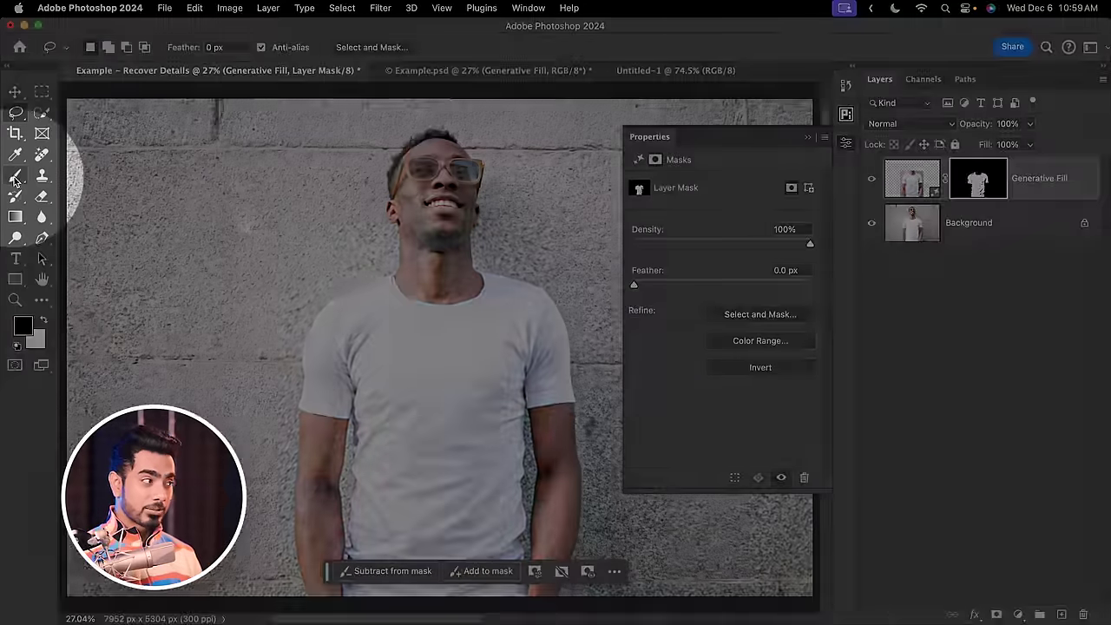
Step: Pick the Brush tool with the Soft Round preset and shrink it to 500 px
key("b")
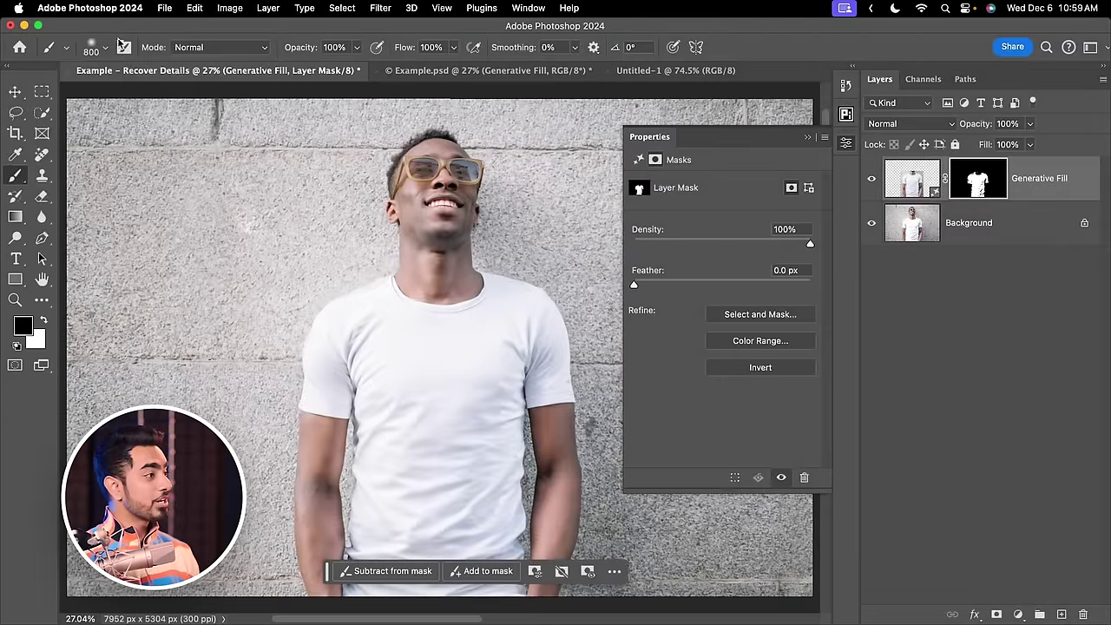
left_click(105, 48)
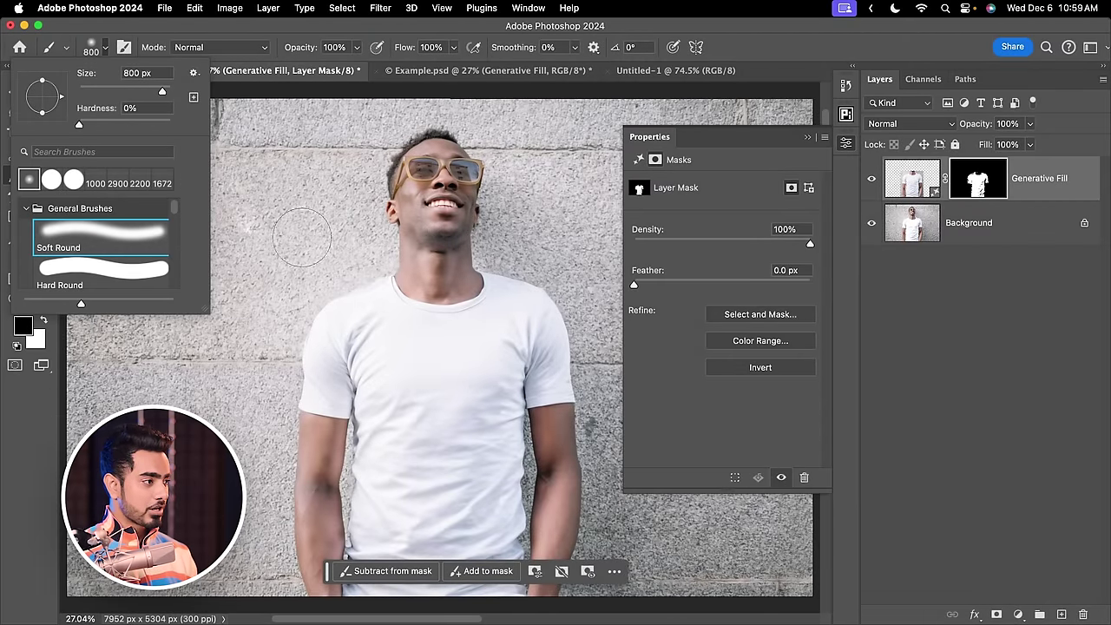
key("Escape")
key("bracketleft")
key("bracketleft")
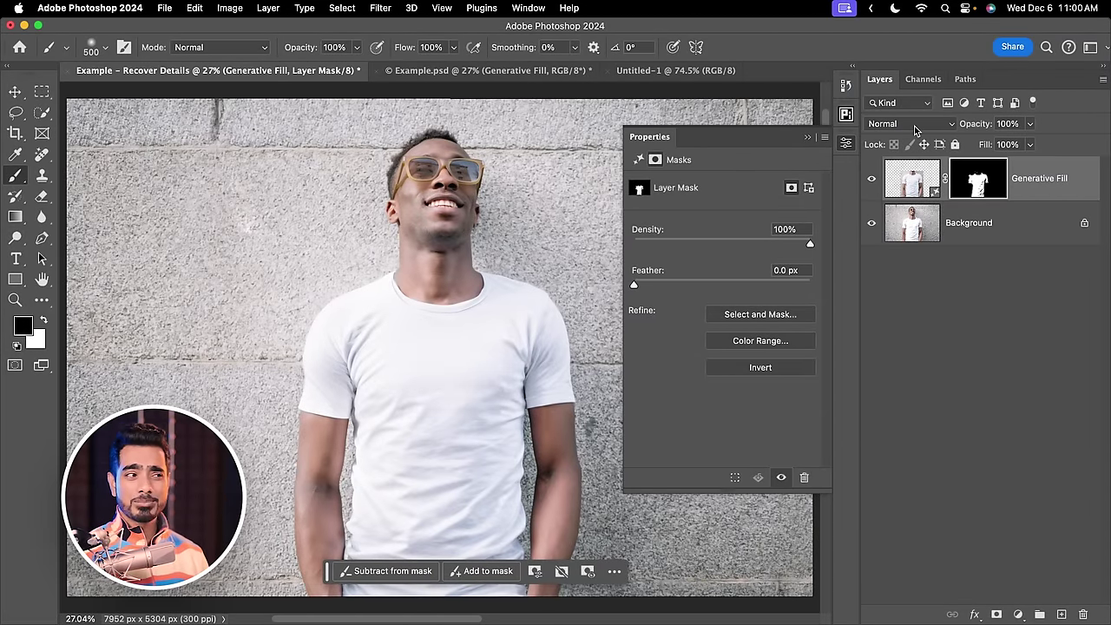
Step: Set the Generative Fill layer to Multiply, comparing against Normal and with visibility toggled
left_click(915, 125)
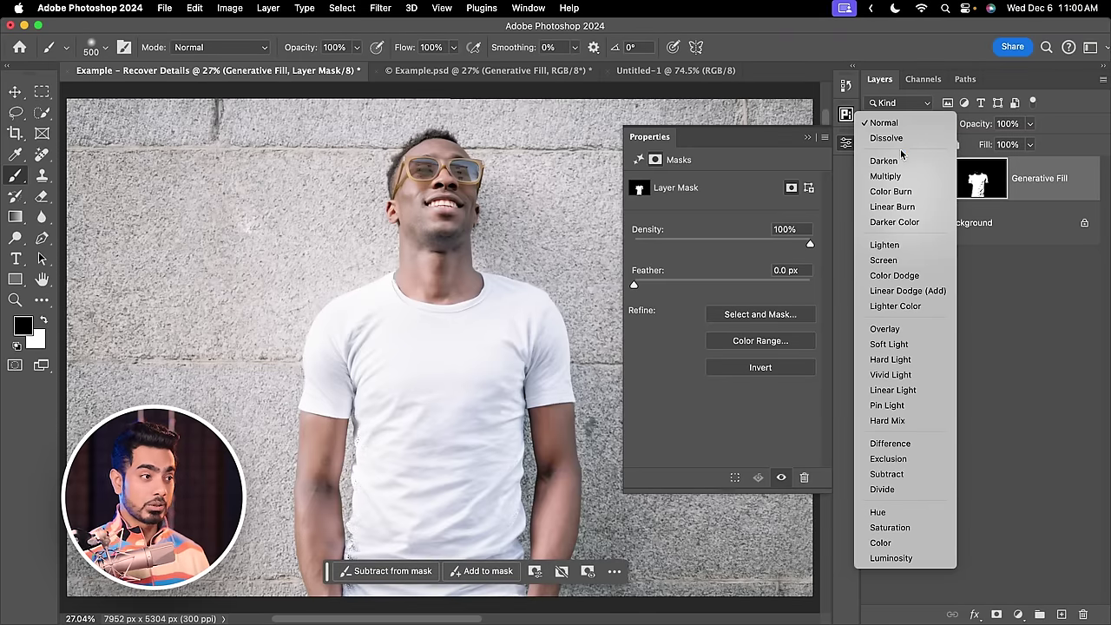
left_click(903, 177)
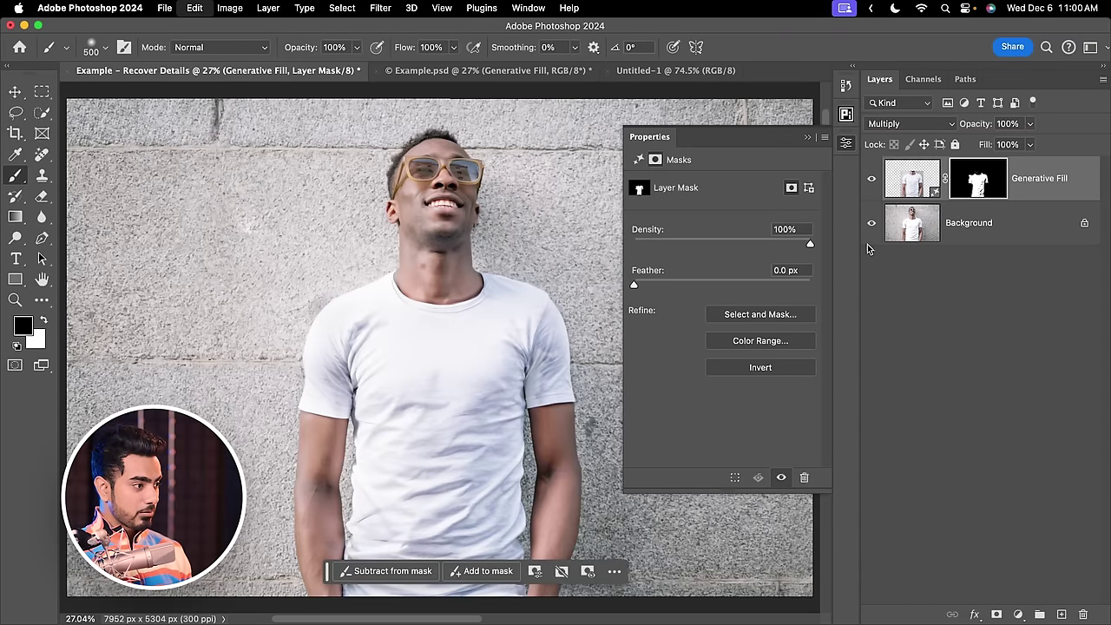
key("ctrl+z")
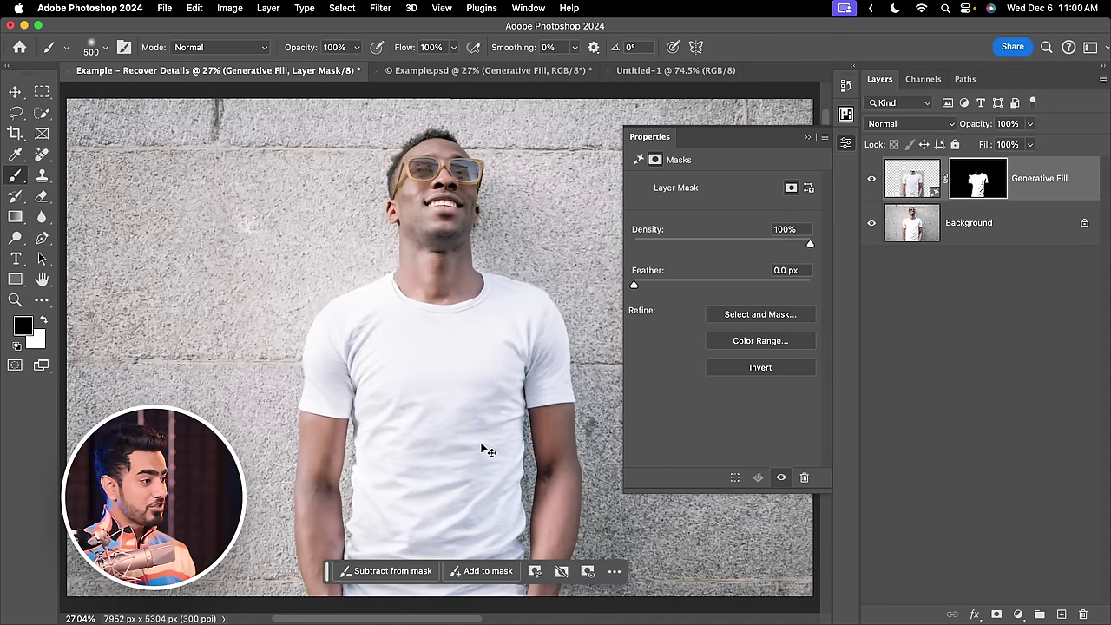
key("ctrl+shift+z")
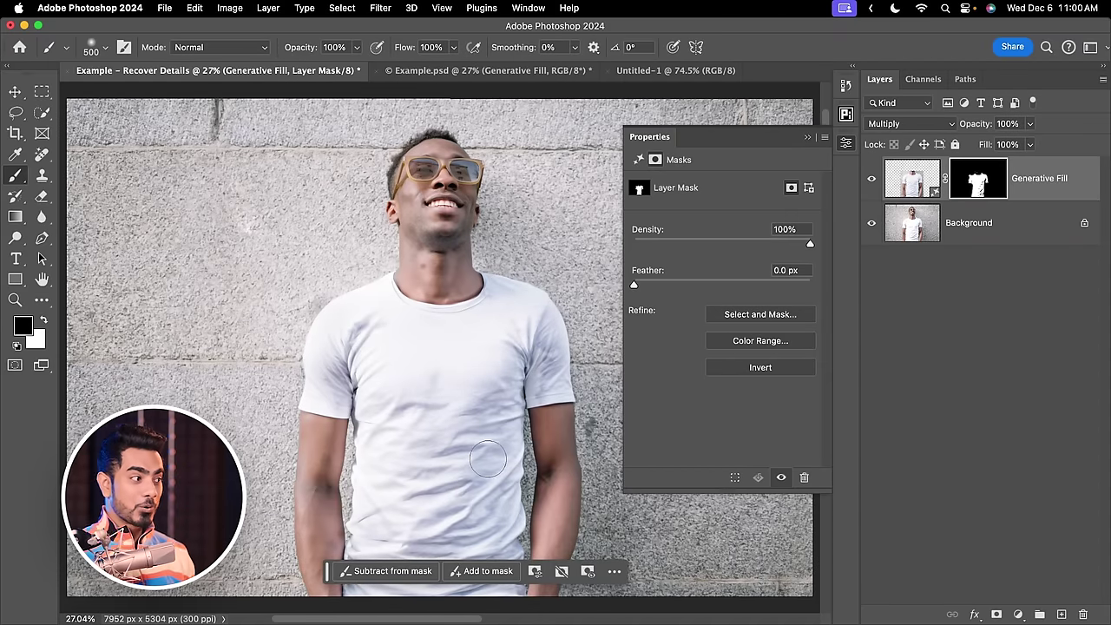
left_click(871, 180)
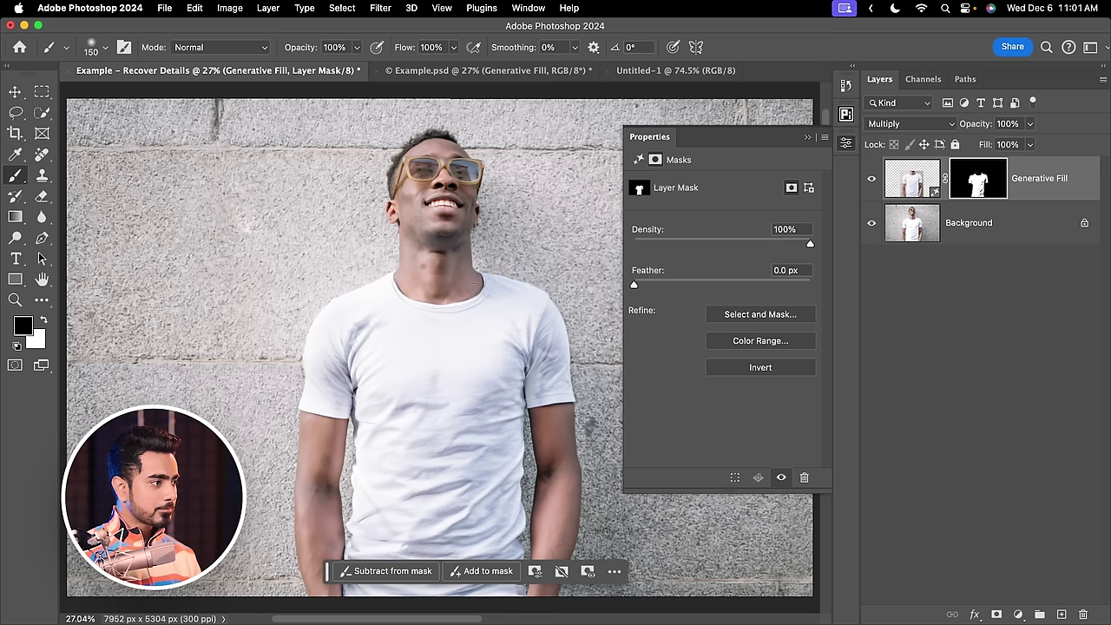
left_click(872, 180)
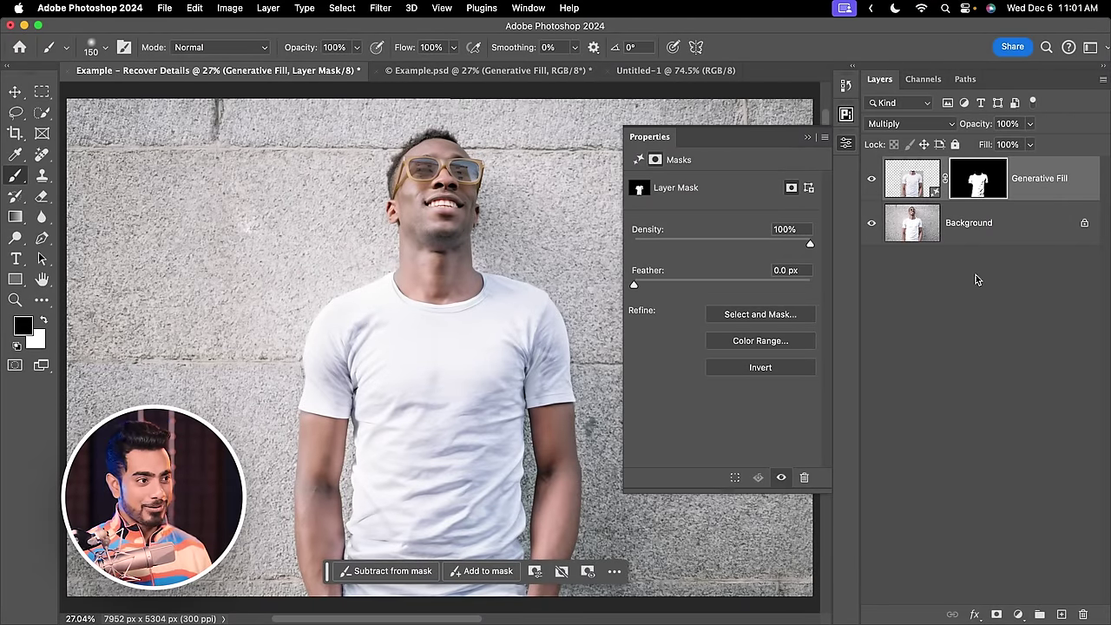
left_click(1076, 180)
Step: Feather the Underlying Layer Blend If range with split sliders, apply it, and inspect the chest
double_click(1082, 182)
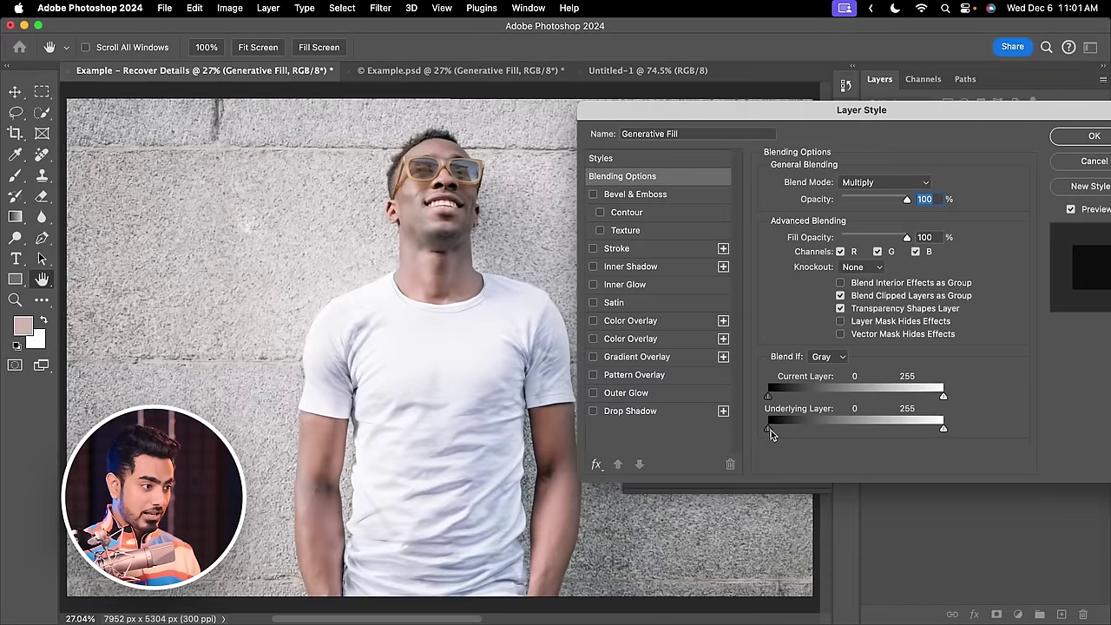
left_click_drag(769, 428, 915, 432)
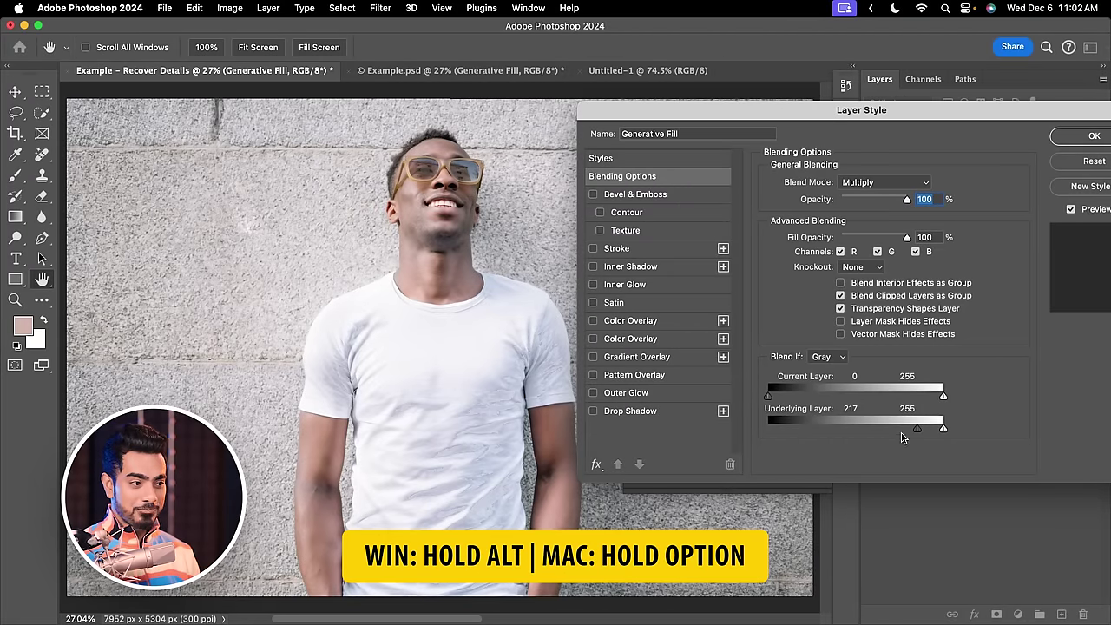
left_click_drag(917, 431, 657, 441, "alt")
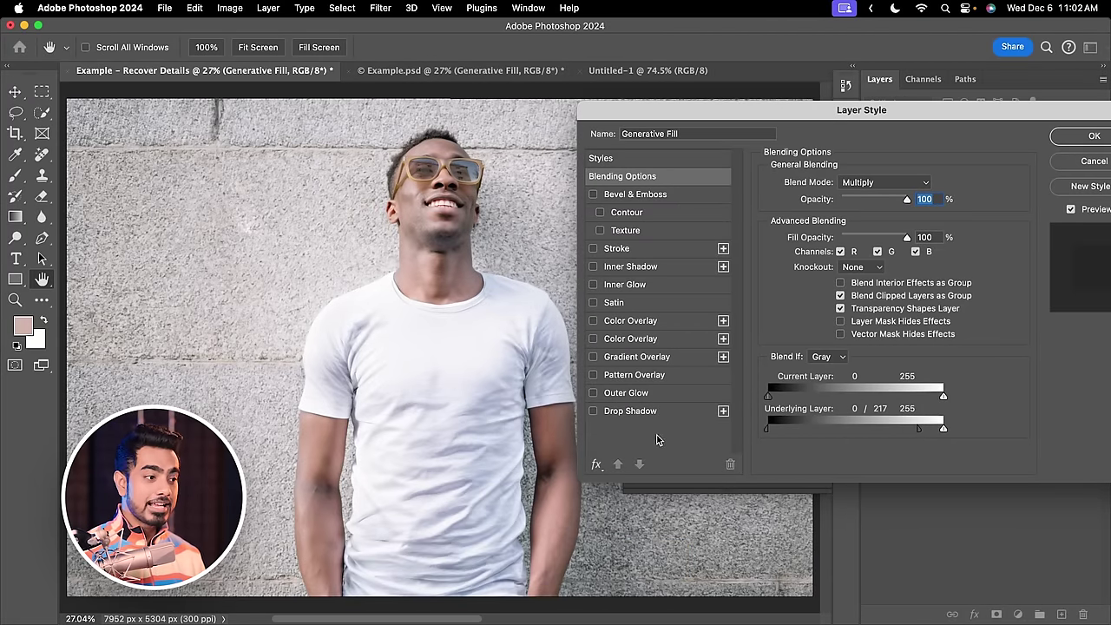
left_click(1073, 141)
left_click_drag(491, 359, 491, 360)
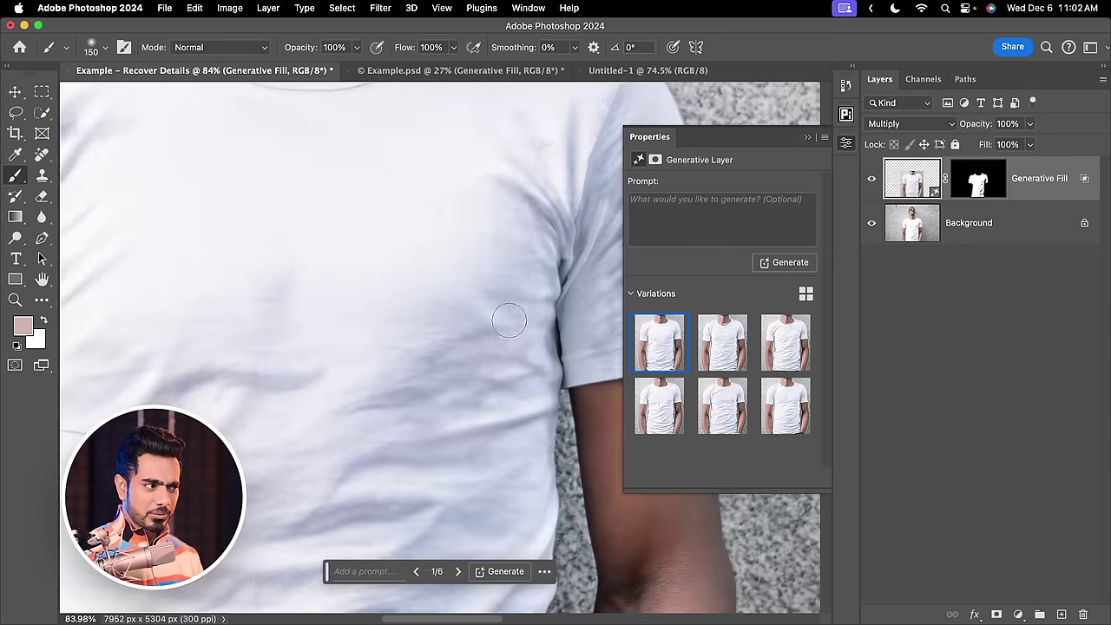
Step: Fit the photo on screen, target the Generative Fill mask, and set a white 900 px brush
key("super+0")
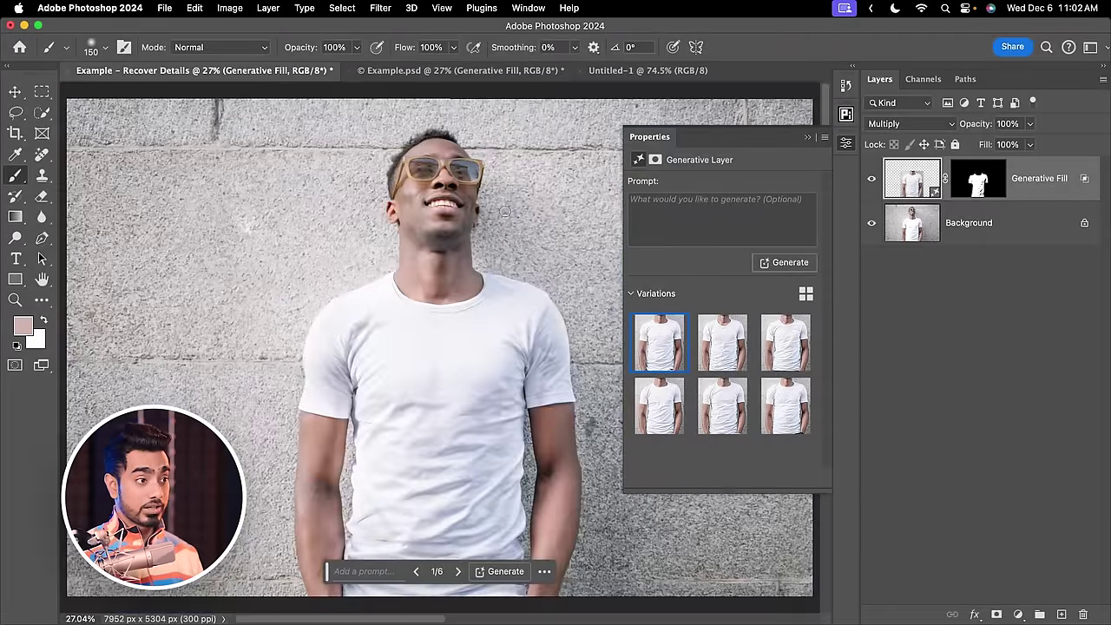
left_click(830, 142)
left_click(980, 181)
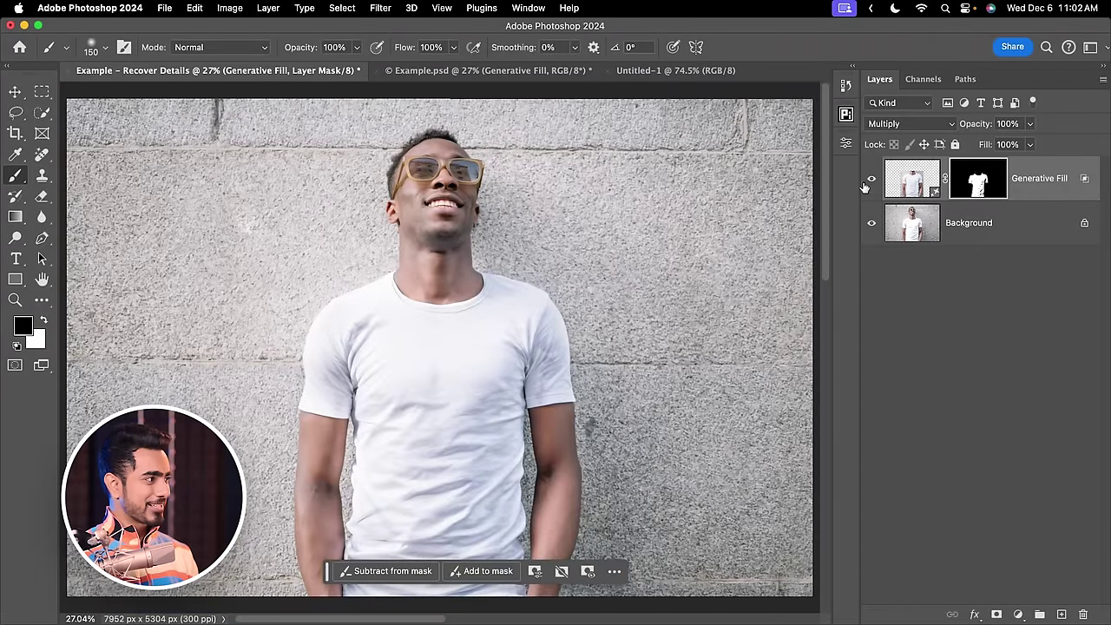
key("x")
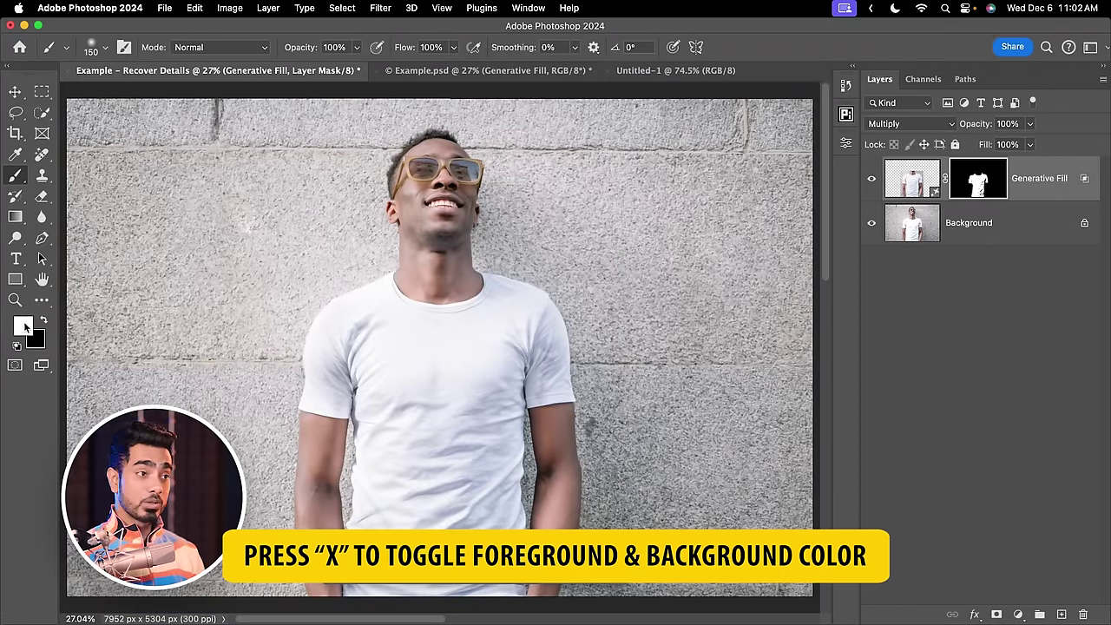
key("bracketright")
key("bracketright")
key("bracketright")
key("bracketright")
key("bracketright")
key("bracketright")
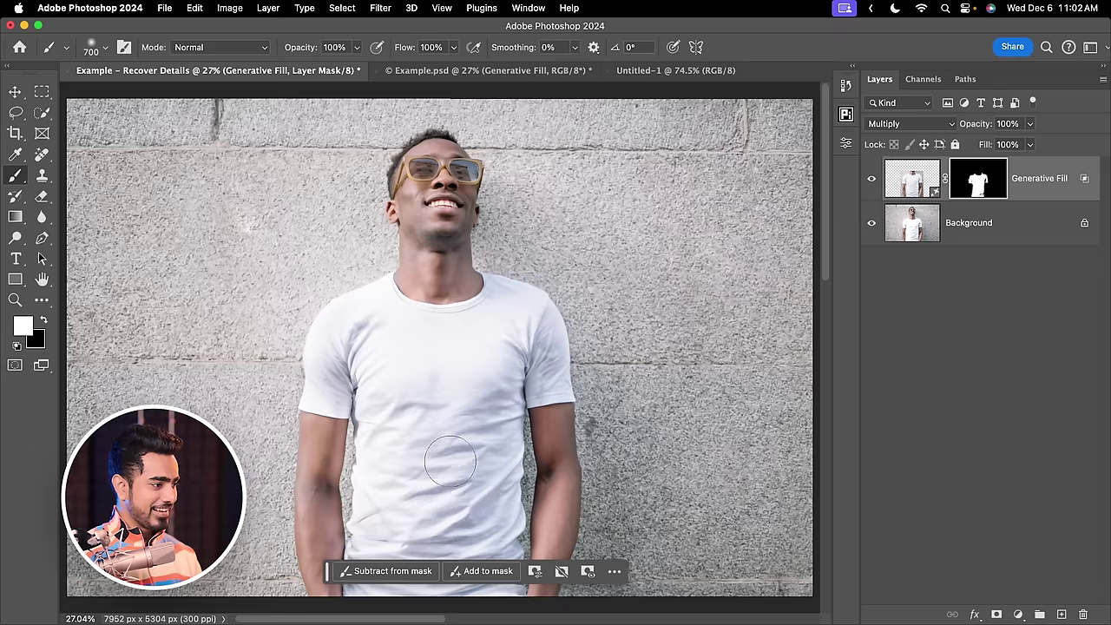
key("bracketright")
key("bracketright")
key("bracketright")
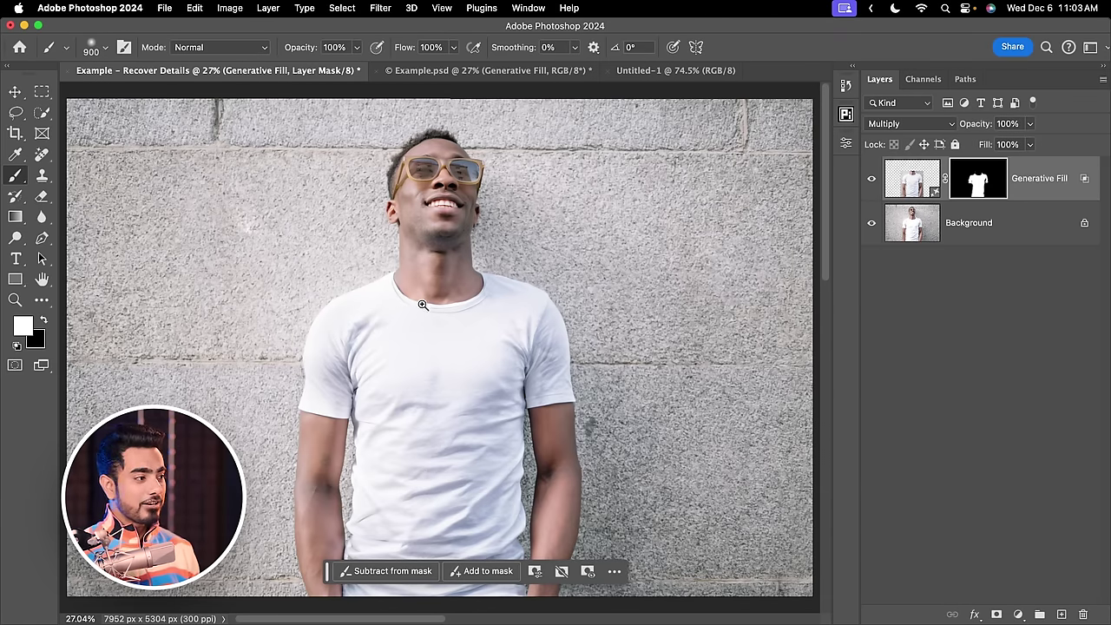
Step: On a new Layer 1, spot-heal the collar's bright inner edge with a 70 px brush
left_click_drag(423, 305, 471, 347)
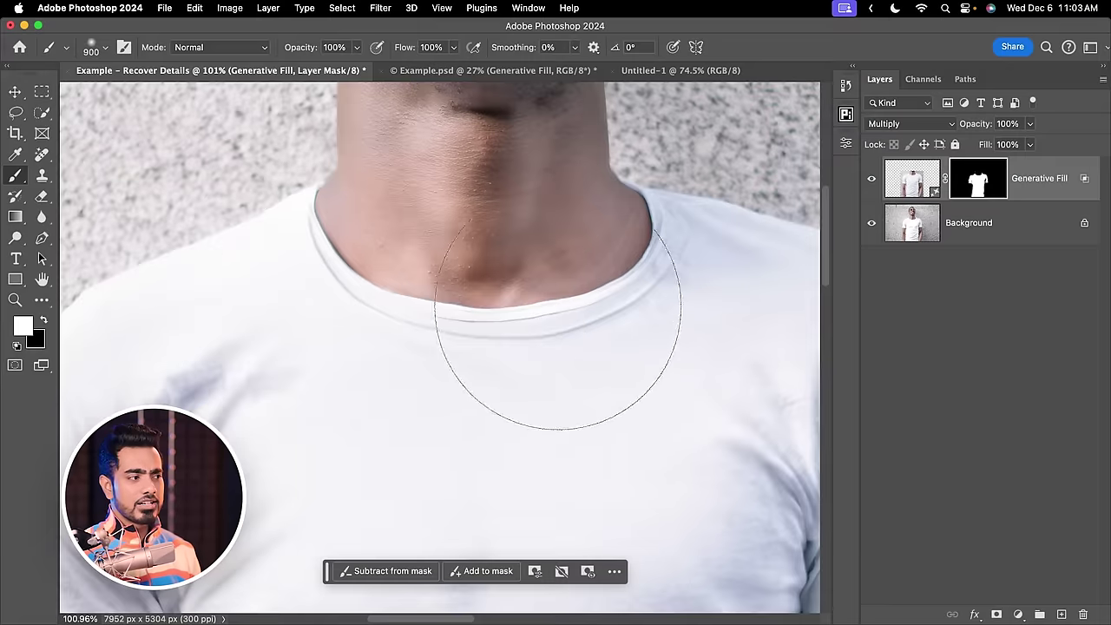
left_click_drag(557, 330, 535, 310)
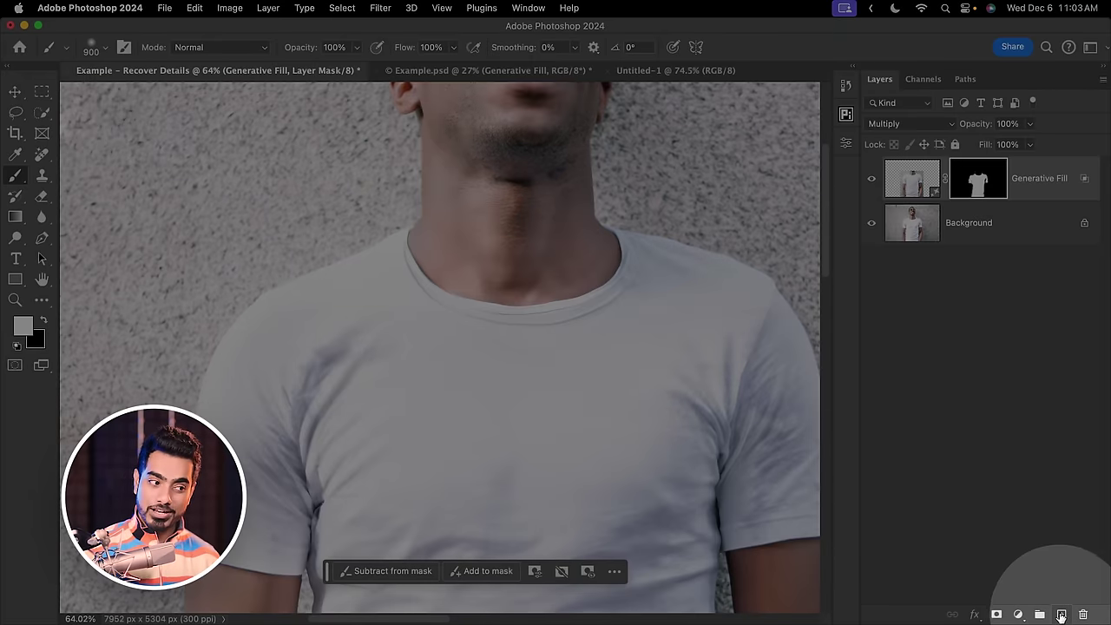
left_click(1061, 614)
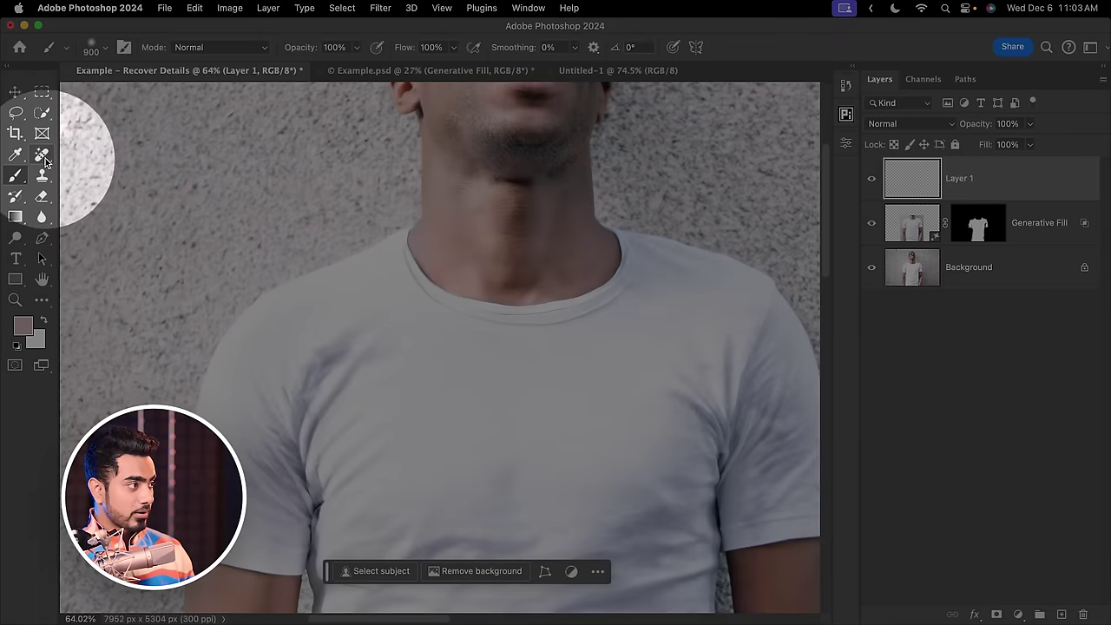
left_click(41, 154)
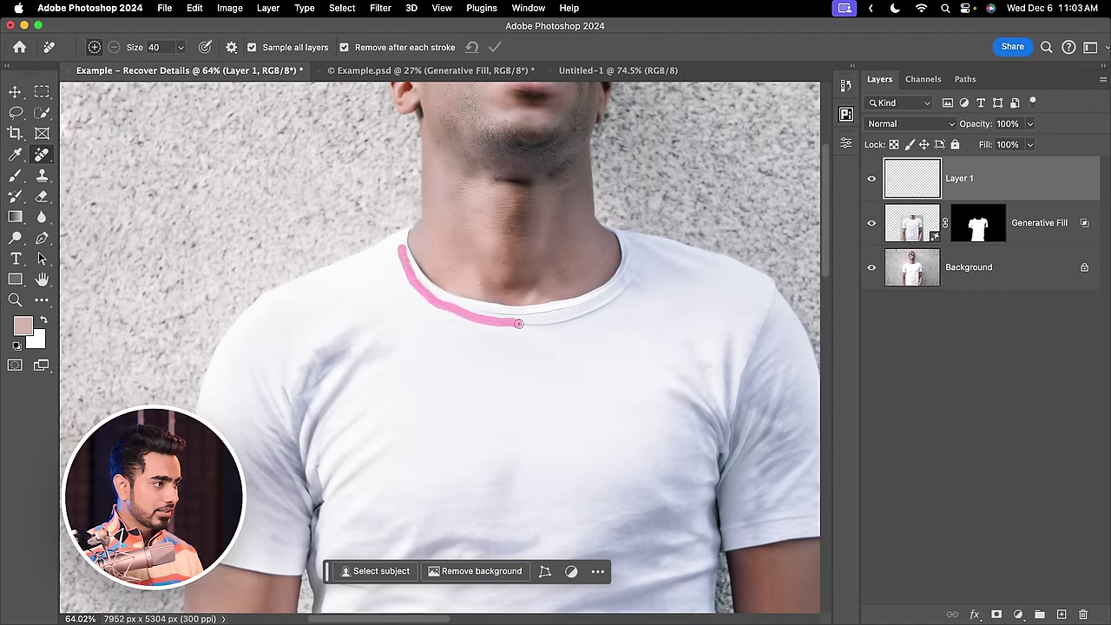
key("bracketright")
key("bracketright")
key("bracketright")
mouse_move(518, 323)
left_mouse_down()
mouse_move(588, 311)
mouse_move(649, 253)
left_mouse_up()
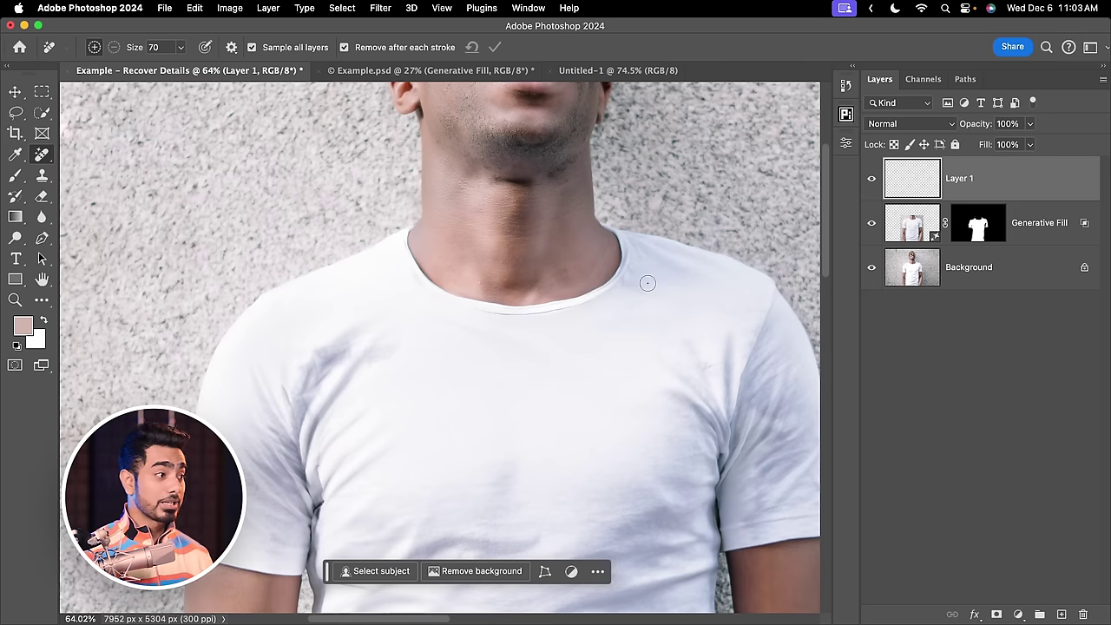
key("super+0")
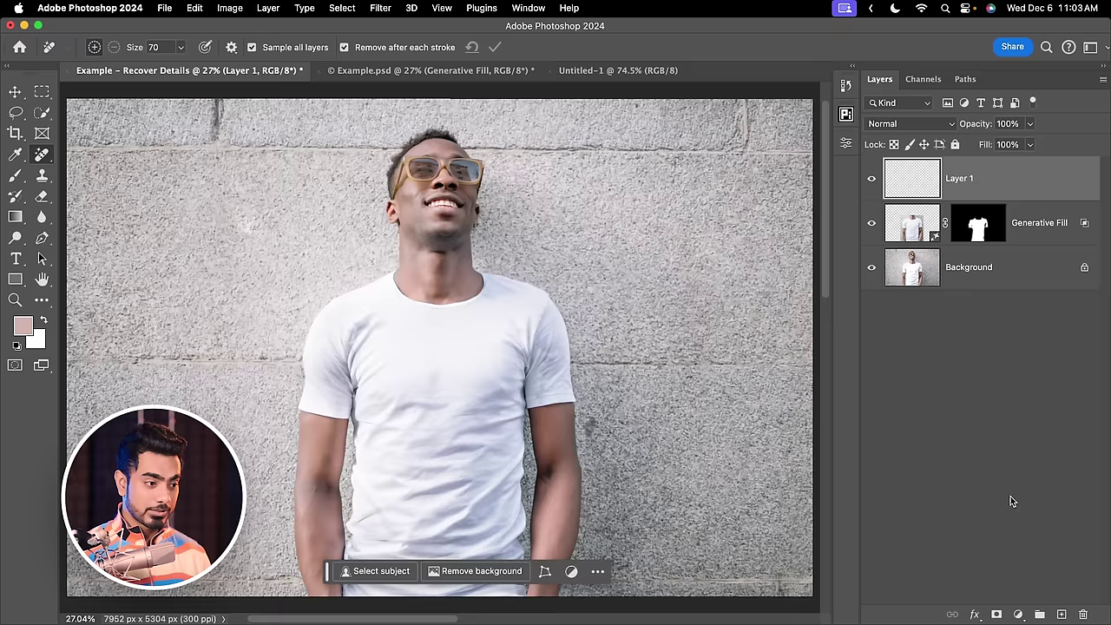
Step: Add a Curves layer with the midpoint pulled down to darken the photo slightly
left_click(1020, 615)
left_click(1025, 429)
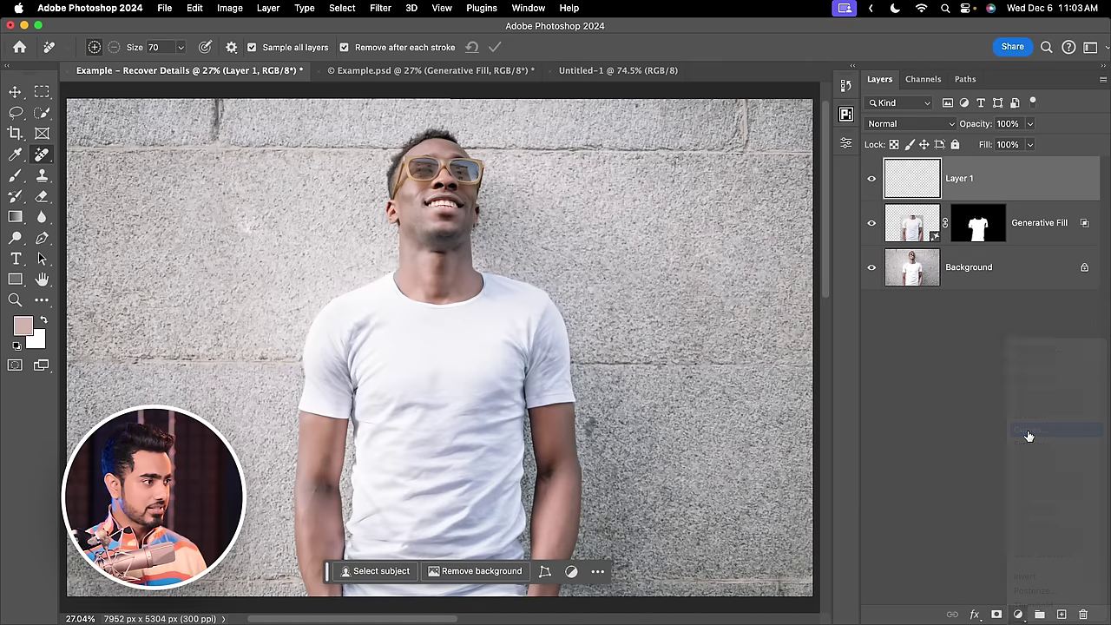
mouse_move(737, 295)
left_mouse_down()
mouse_move(739, 260)
mouse_move(743, 301)
left_mouse_up()
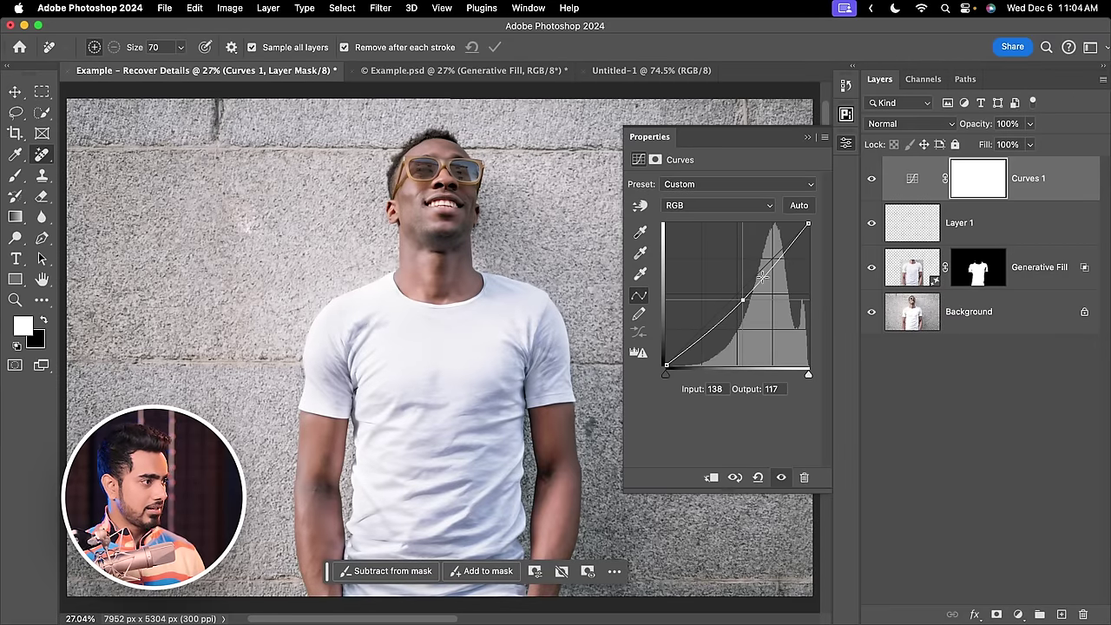
left_click(809, 137)
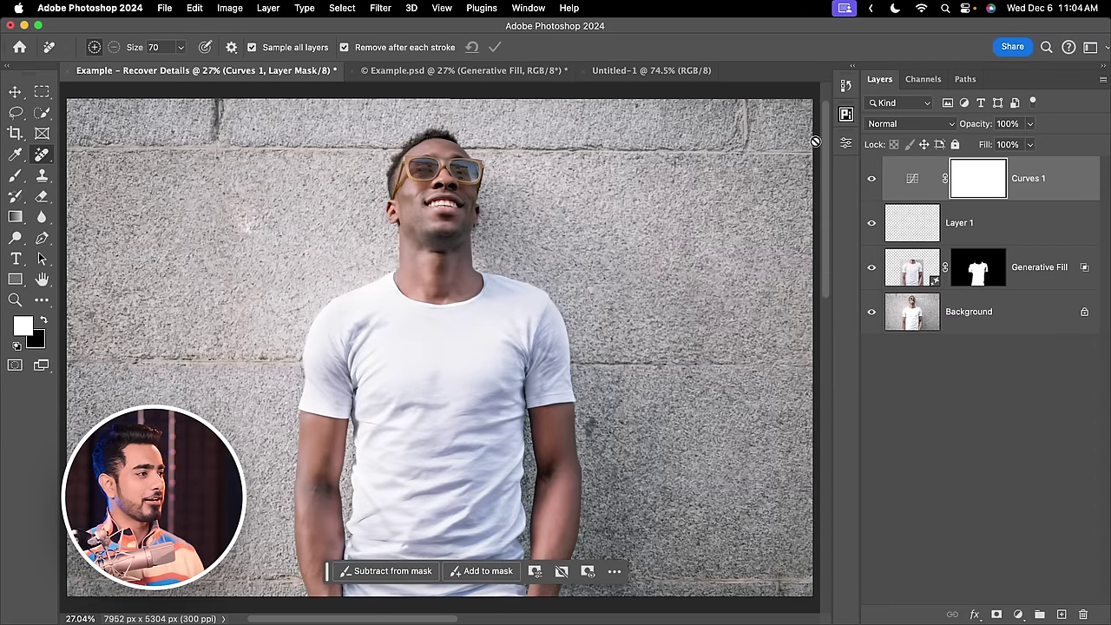
Step: Add Hue/Saturation at Saturation -41, invert its mask, and paint it onto the shirt
left_click(1020, 613)
left_click(1028, 495)
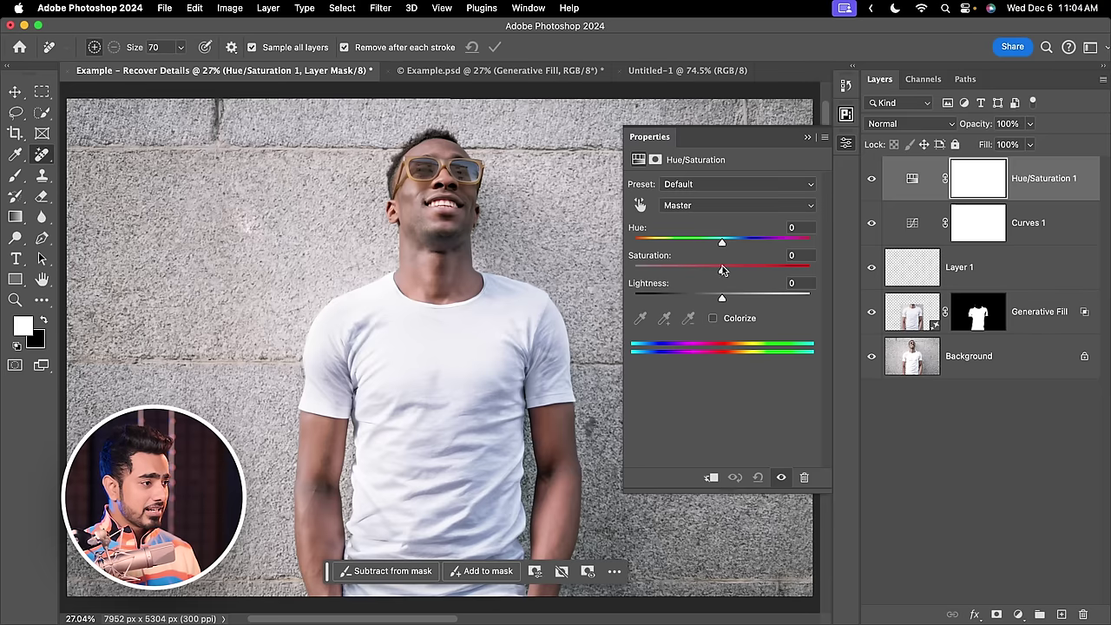
left_click_drag(723, 269, 676, 276)
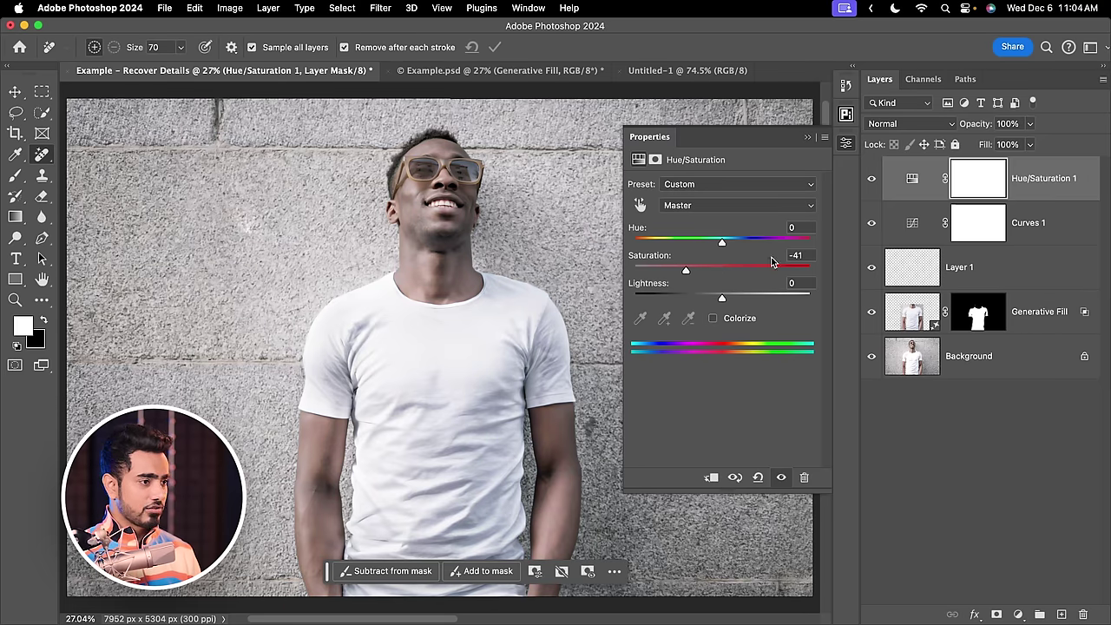
left_click(975, 187)
key("super+i")
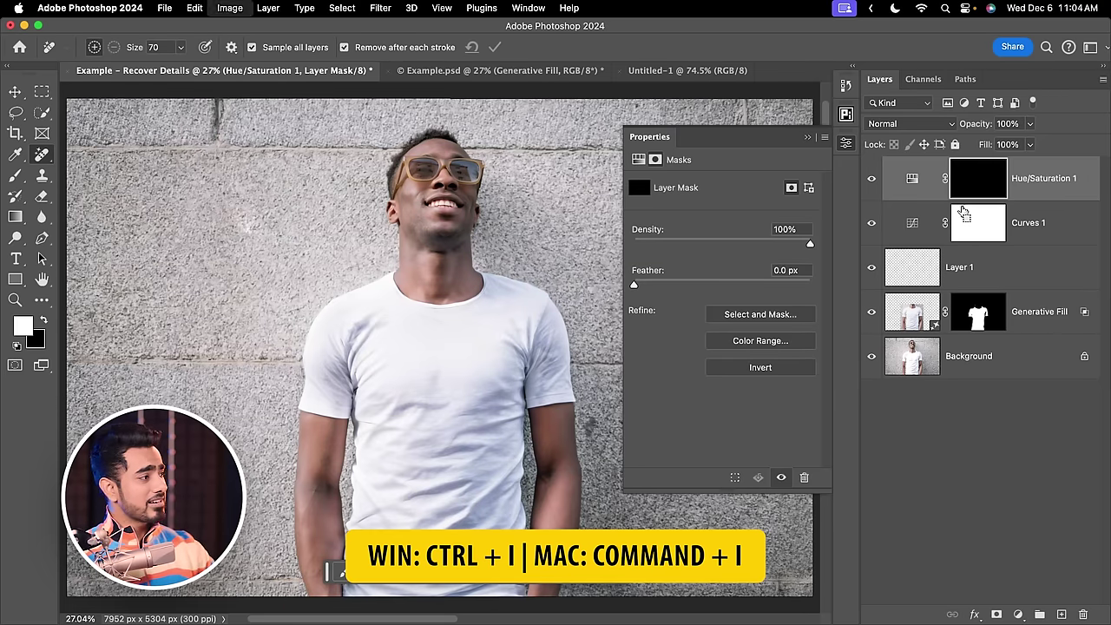
key("b")
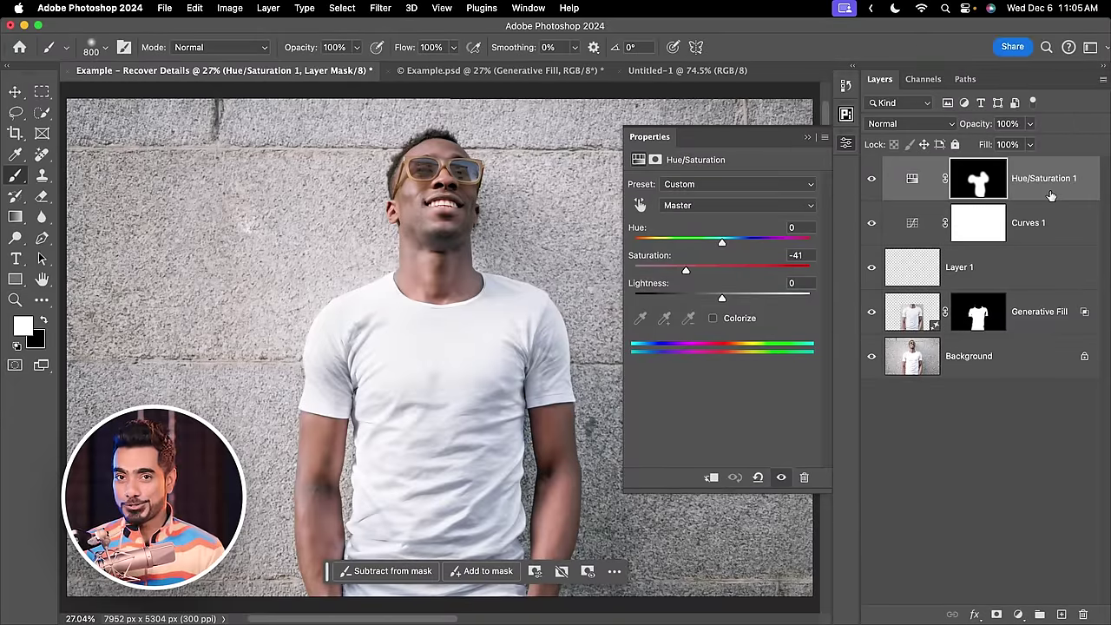
key("super+2")
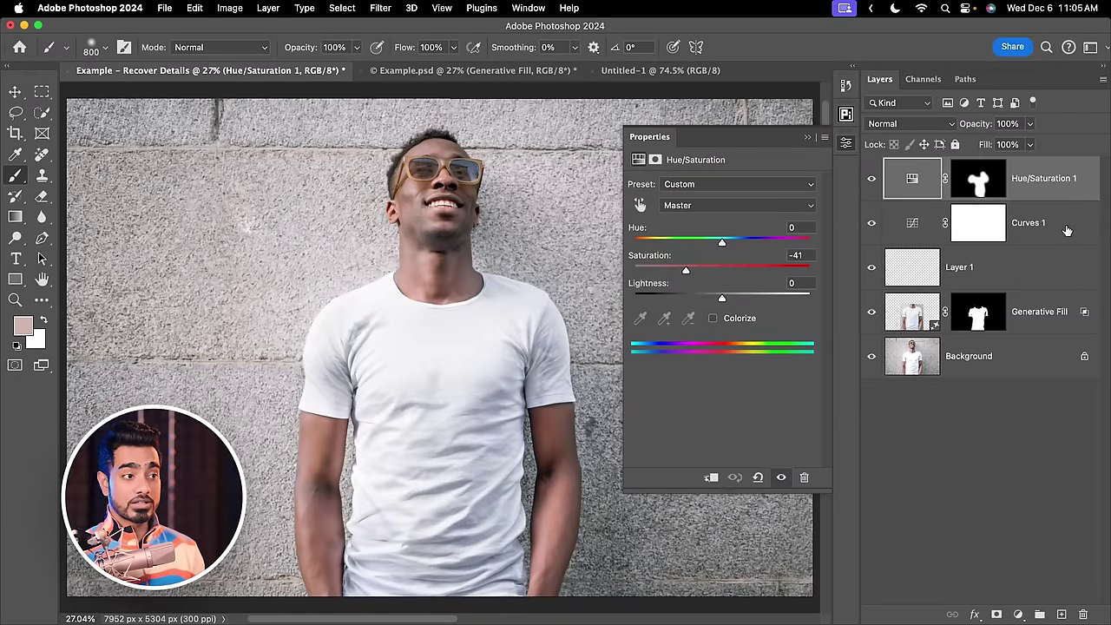
Step: Select Curves 1, then Layer 1 so Properties shows its Pixel Layer settings
left_click(1067, 230)
left_click(908, 268)
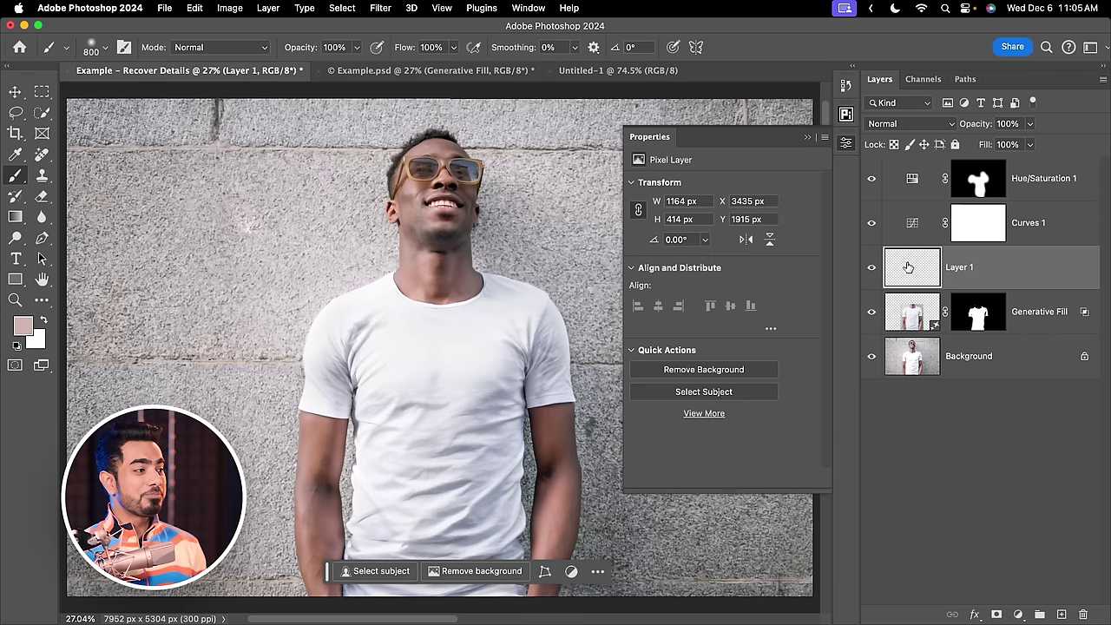